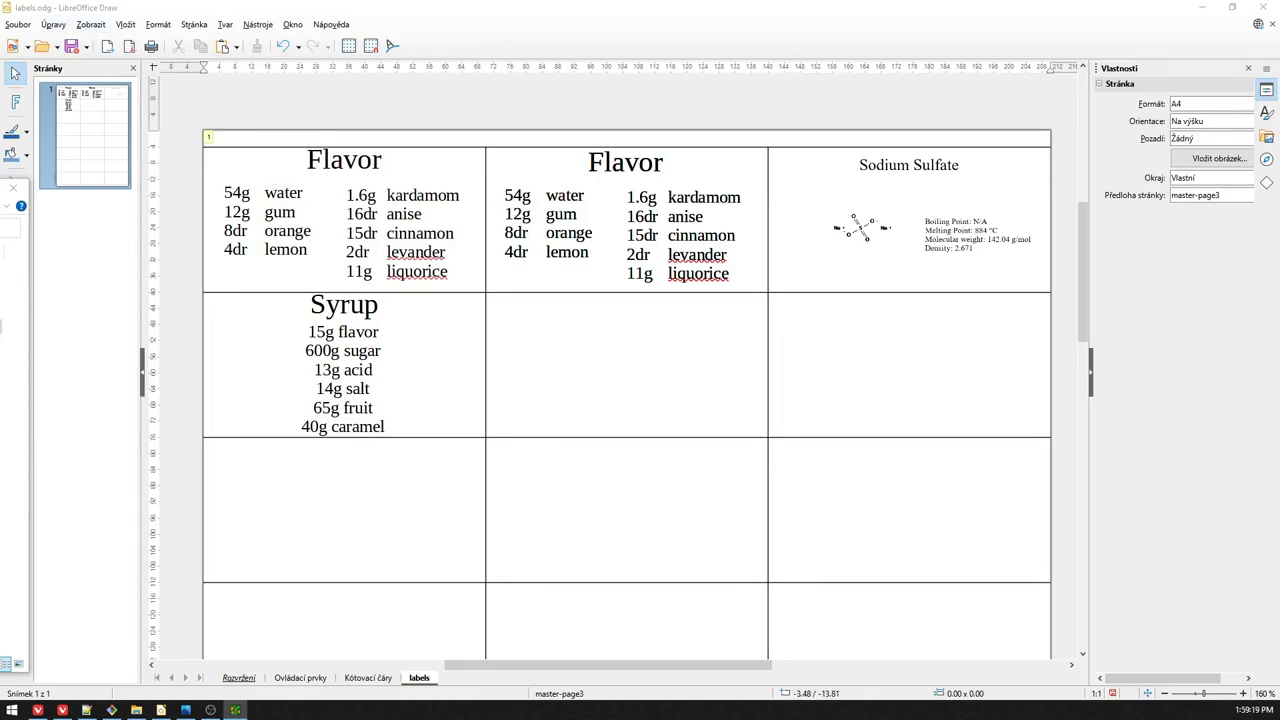
pyautogui.hotkey('alt', 'Tab')
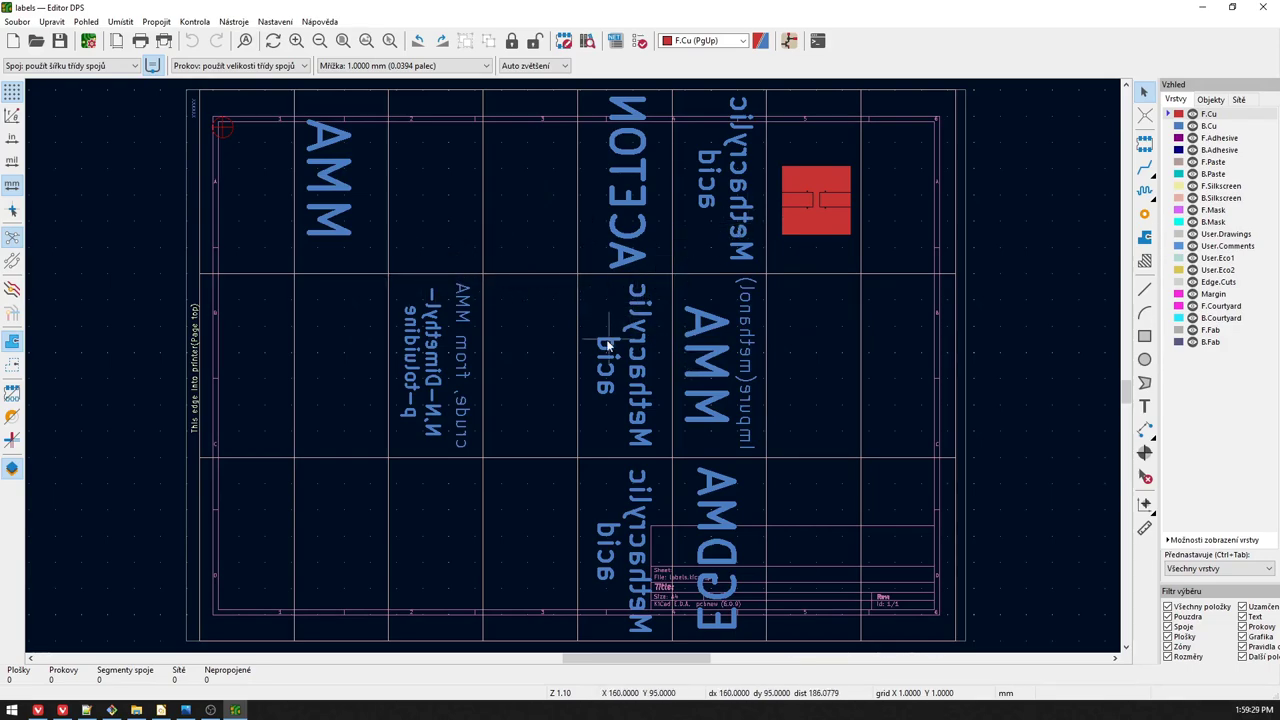
pyautogui.scroll(-2, 606, 339)
pyautogui.click(503, 325)
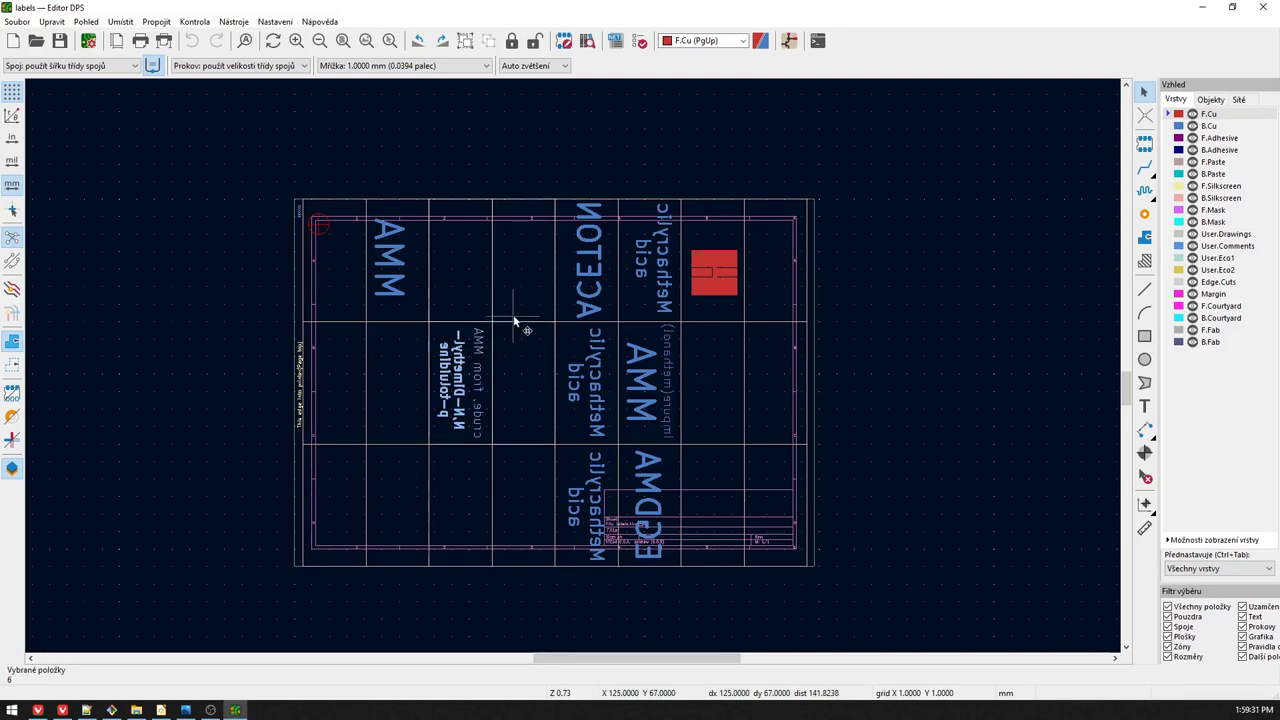
pyautogui.click(808, 447)
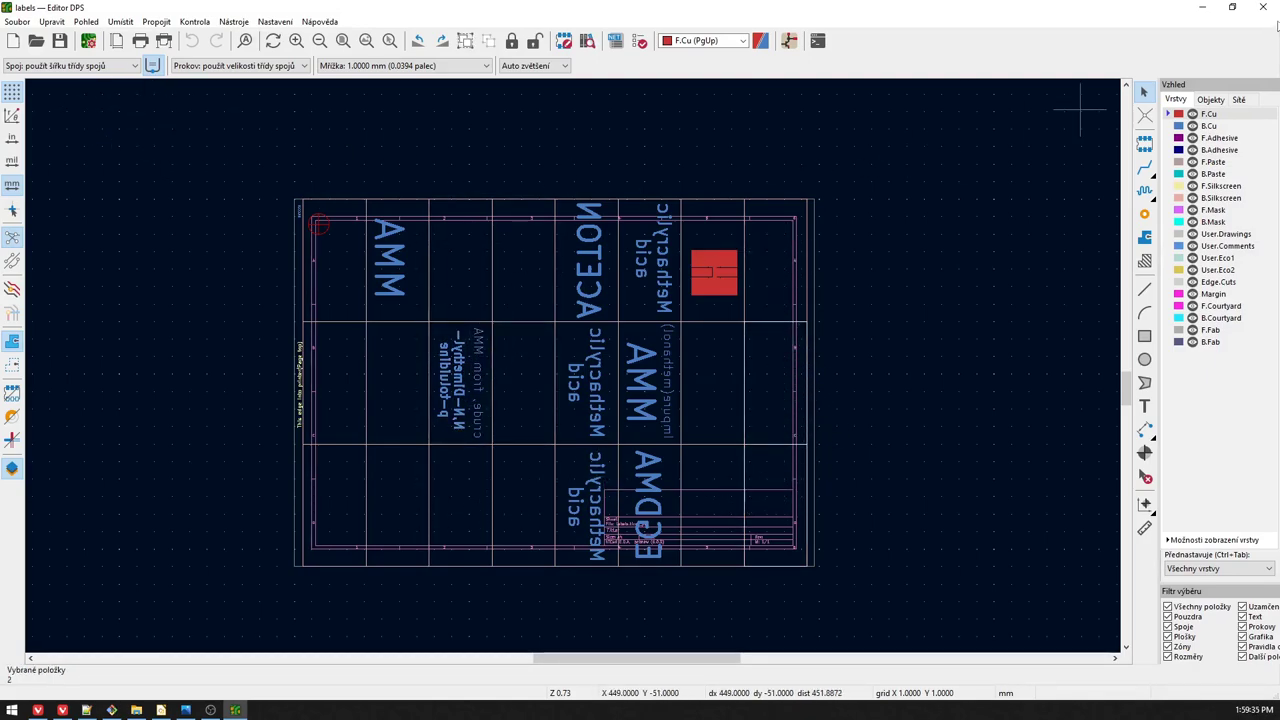
pyautogui.click(1201, 7)
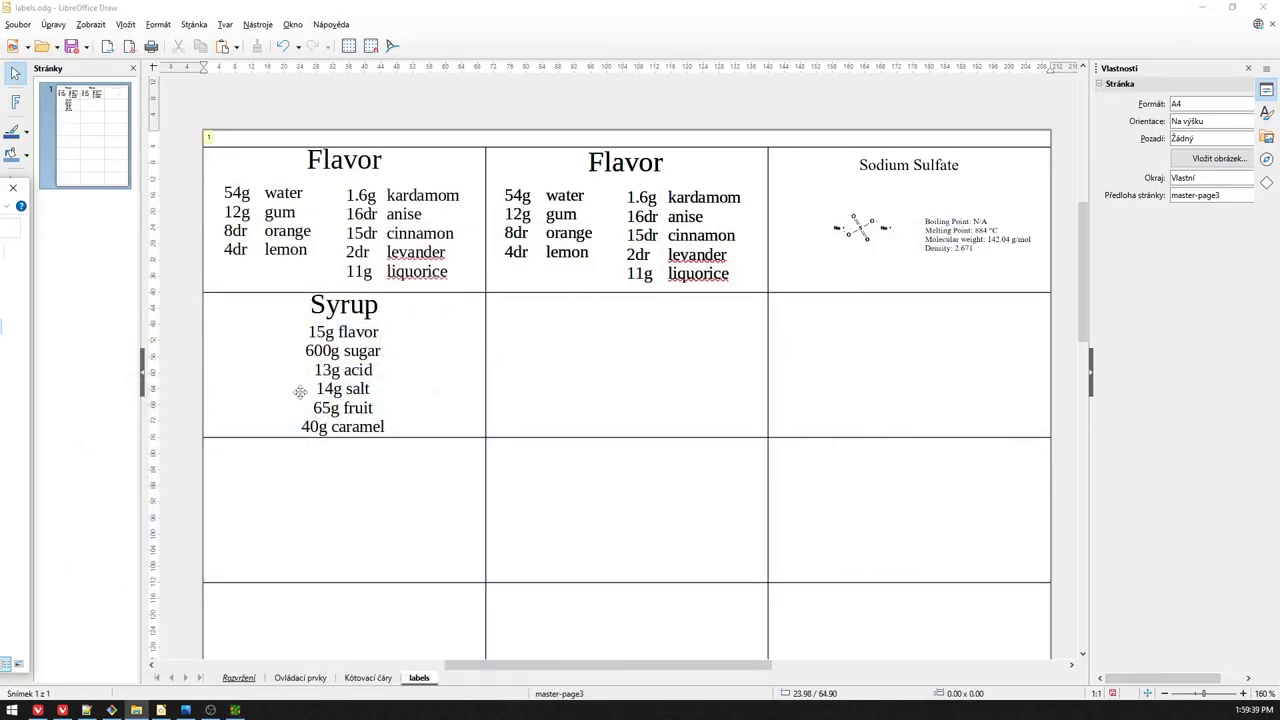
# Step: Switch to the Rozvržení layer, then make the labels layer active again
pyautogui.click(240, 678)
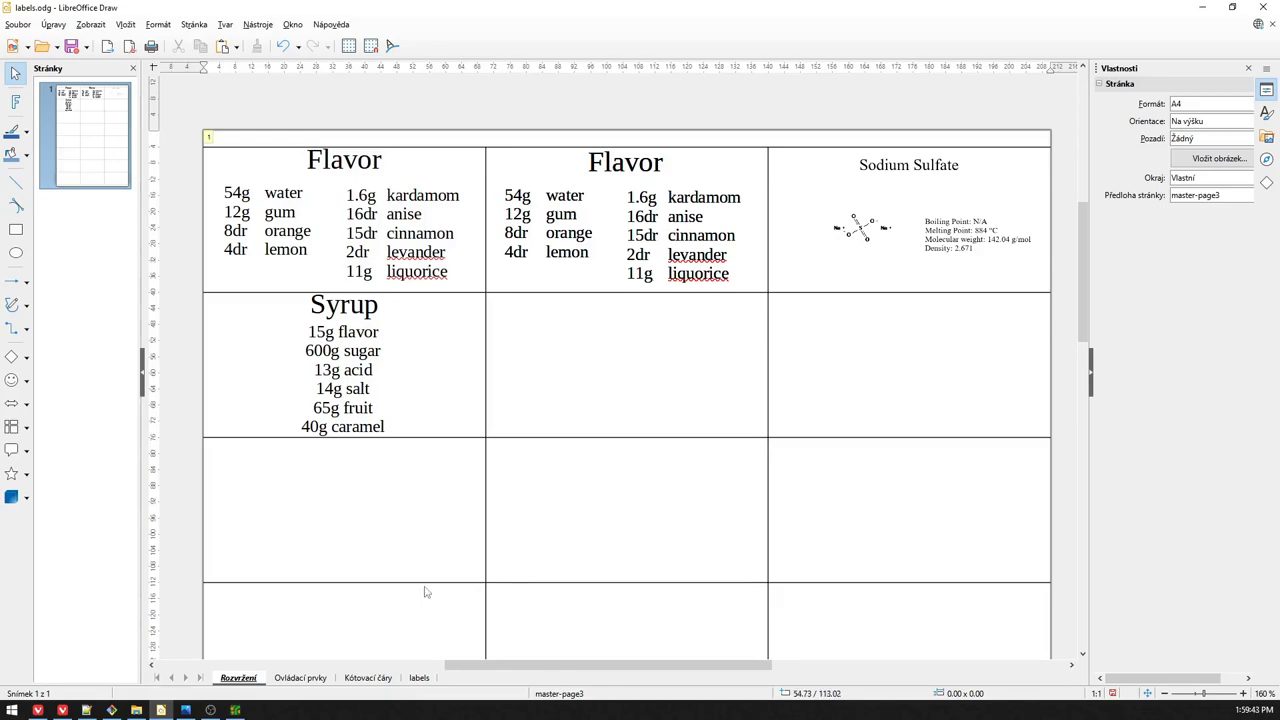
pyautogui.click(418, 678)
pyautogui.click(418, 678)
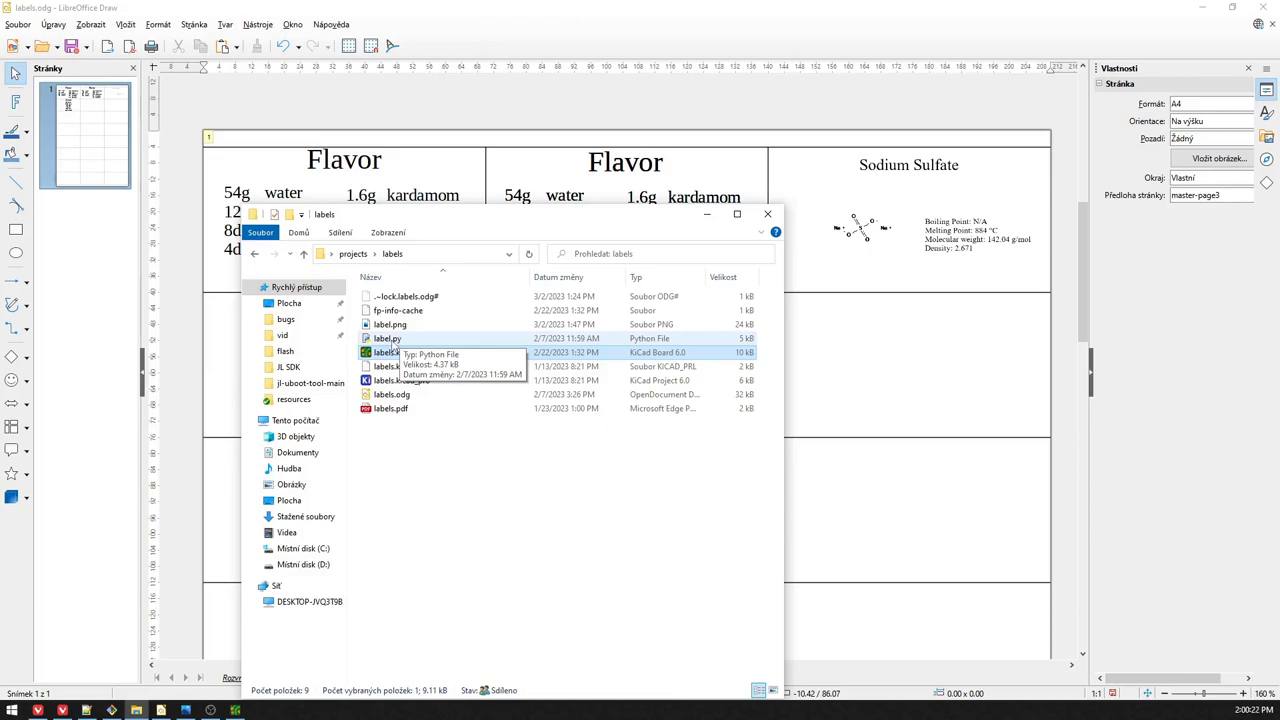
# Step: Run label.py for RDX (PubChem CID 8490) and select the regenerated label.png
pyautogui.doubleClick(400, 340)
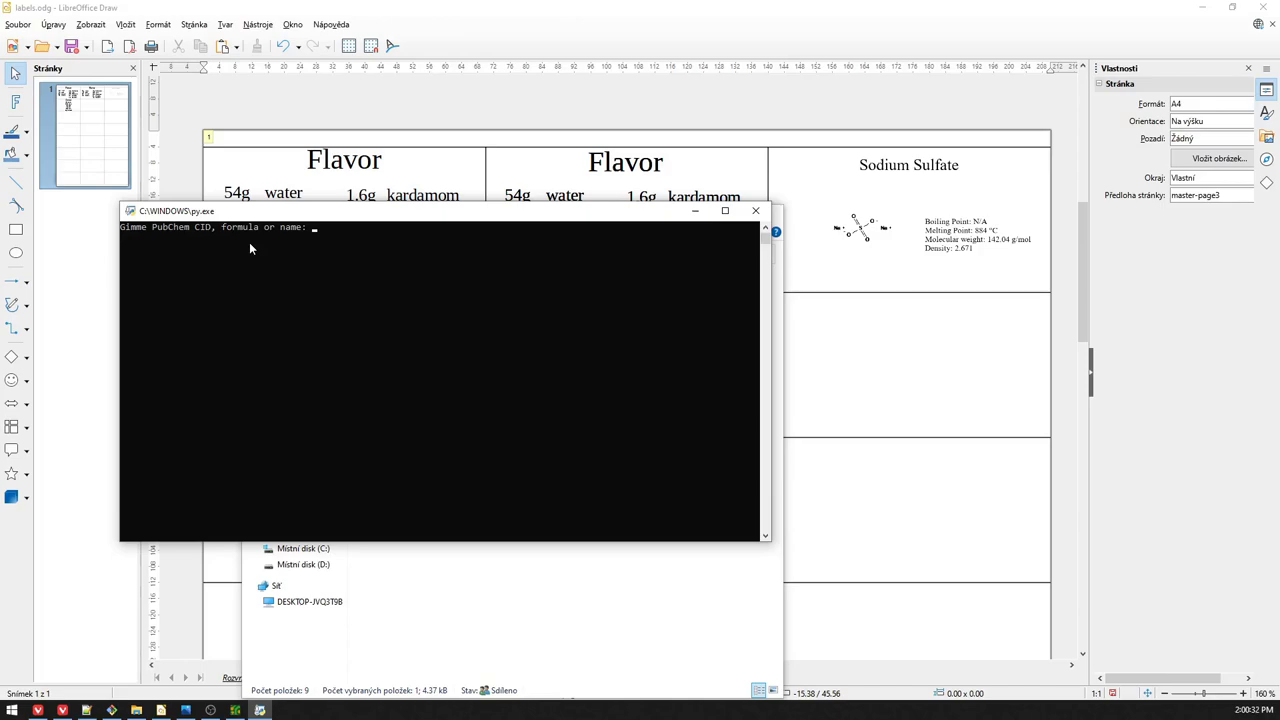
pyautogui.write('RDX')
pyautogui.press('Return')
pyautogui.click(390, 325)
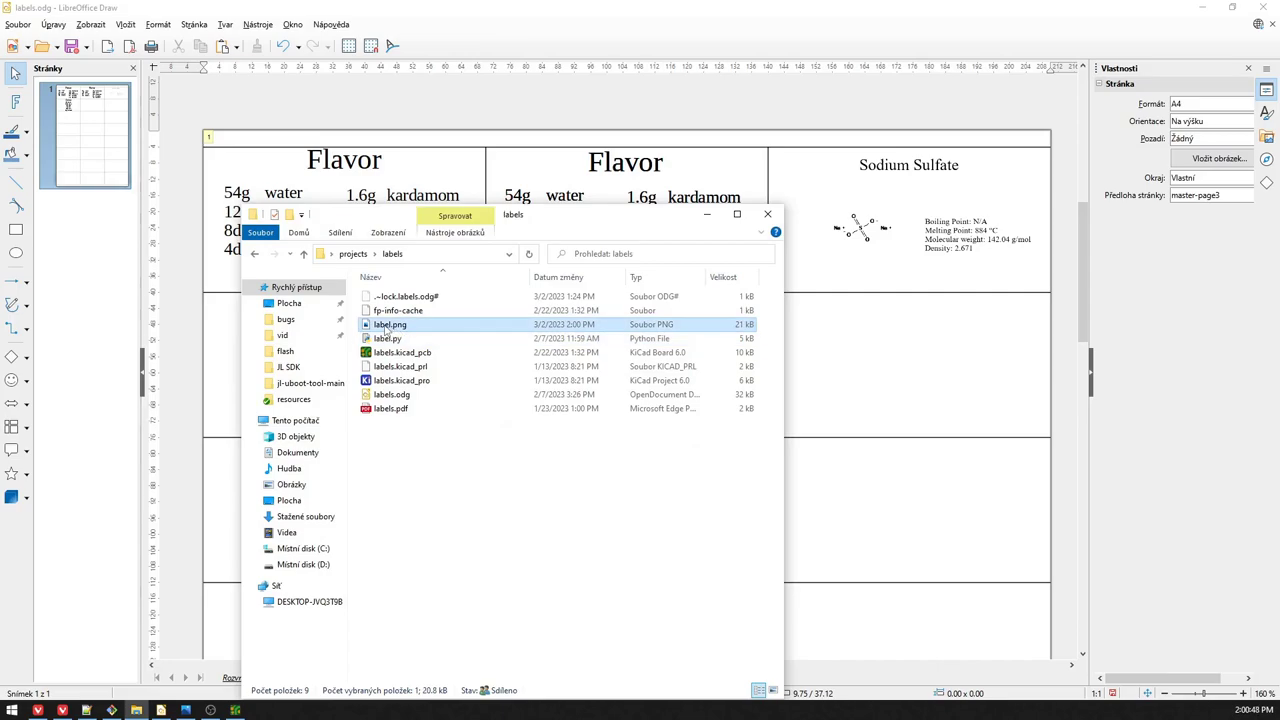
# Step: Drop the Cyclonite label.png onto the sheet and move it into row two's middle cell
pyautogui.moveTo(386, 330); pyautogui.dragTo(935, 345)
pyautogui.click(706, 214)
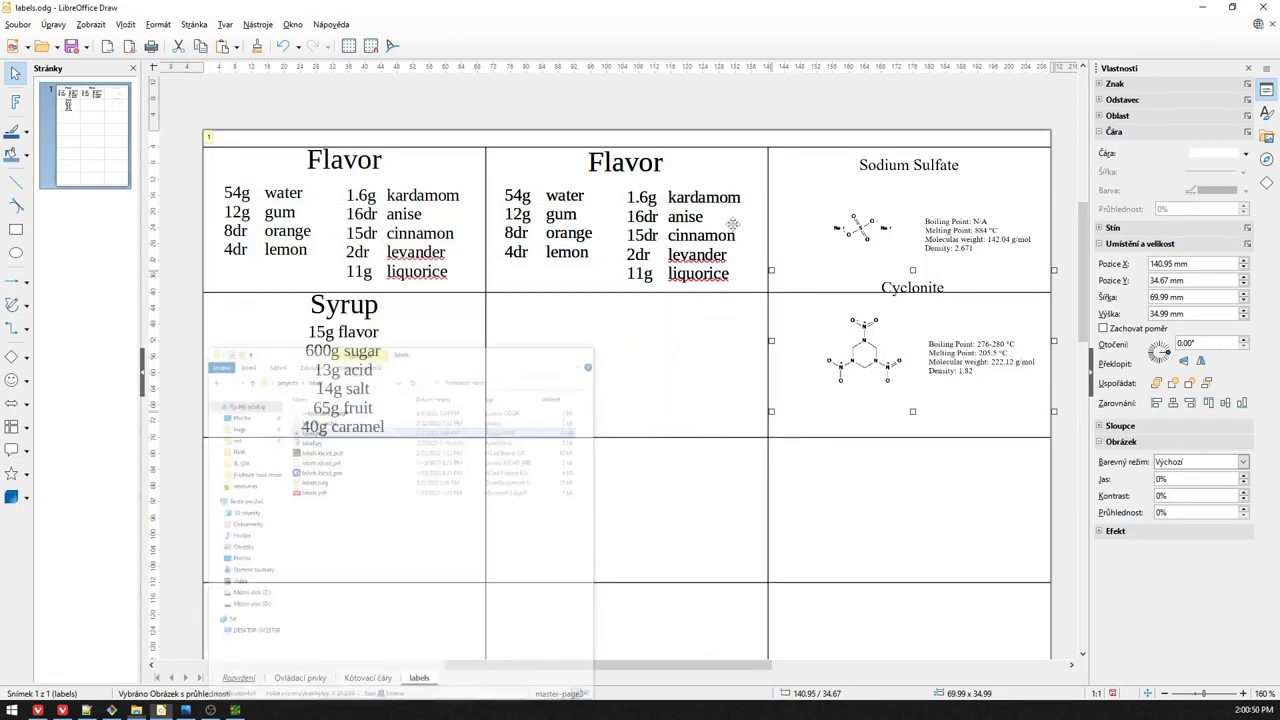
pyautogui.press('Escape')
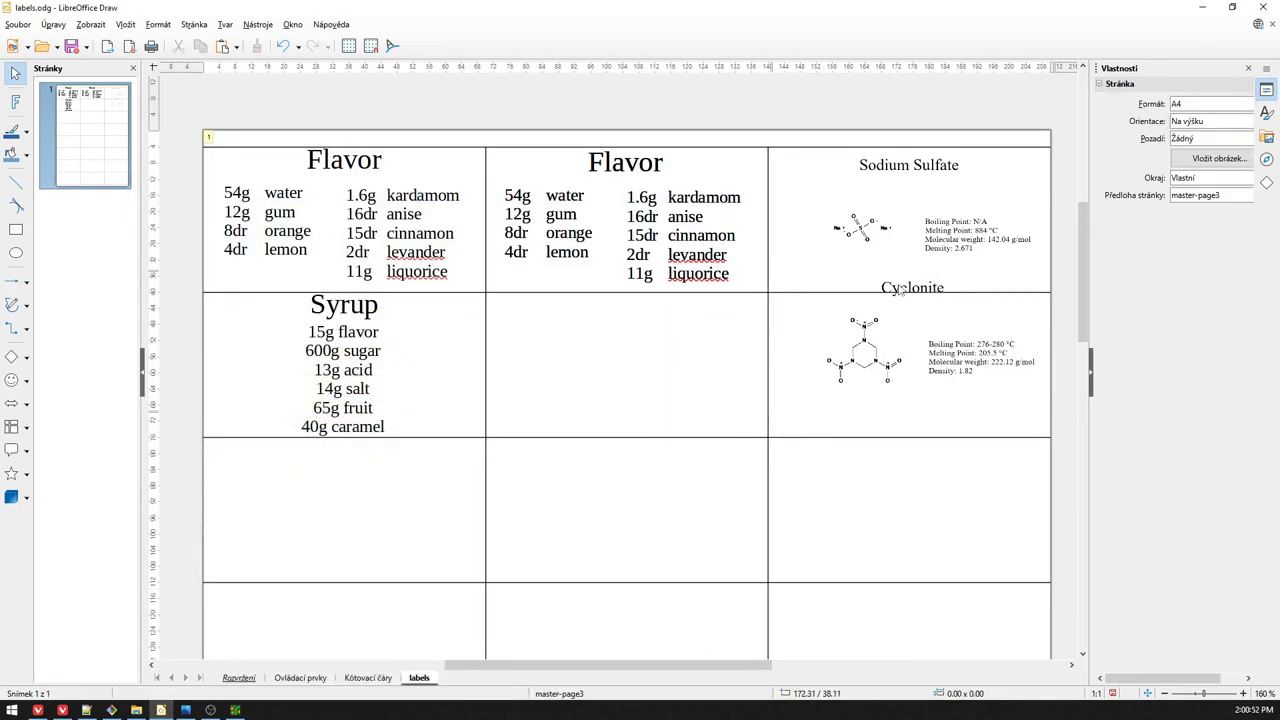
pyautogui.moveTo(890, 288); pyautogui.dragTo(889, 313)
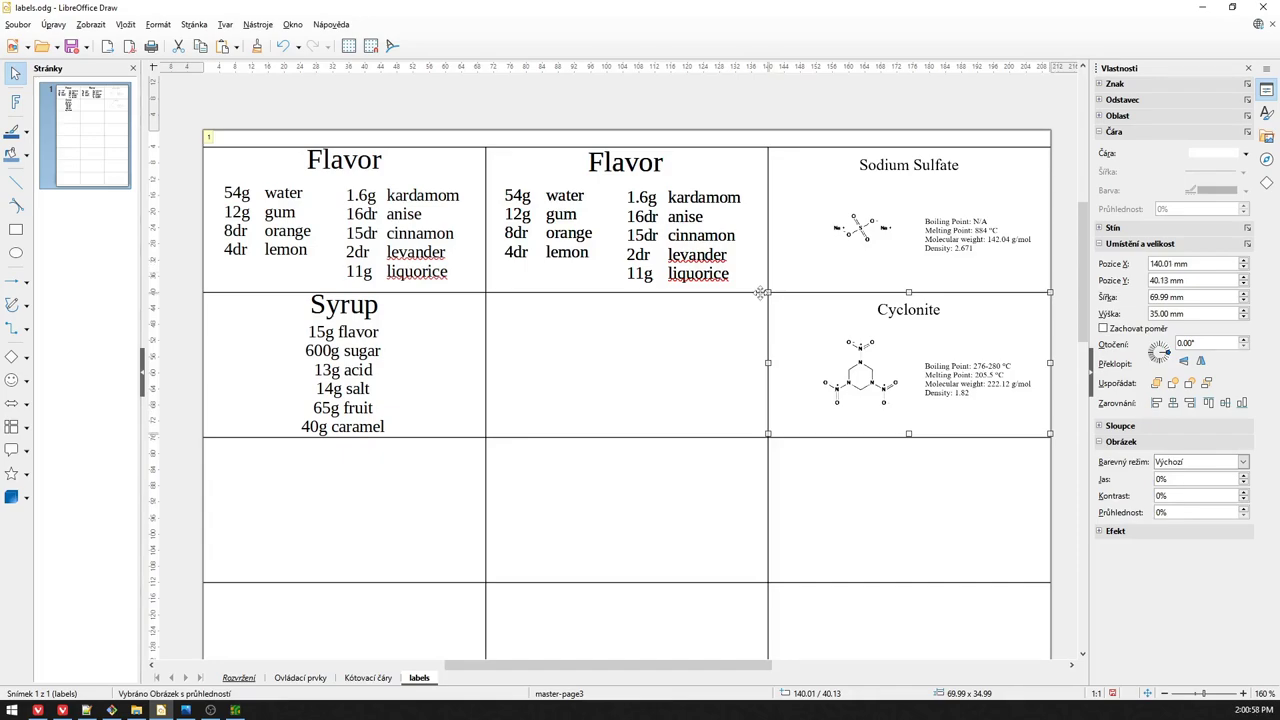
pyautogui.scroll(-2, 800, 340)
pyautogui.scroll(1, 900, 200)
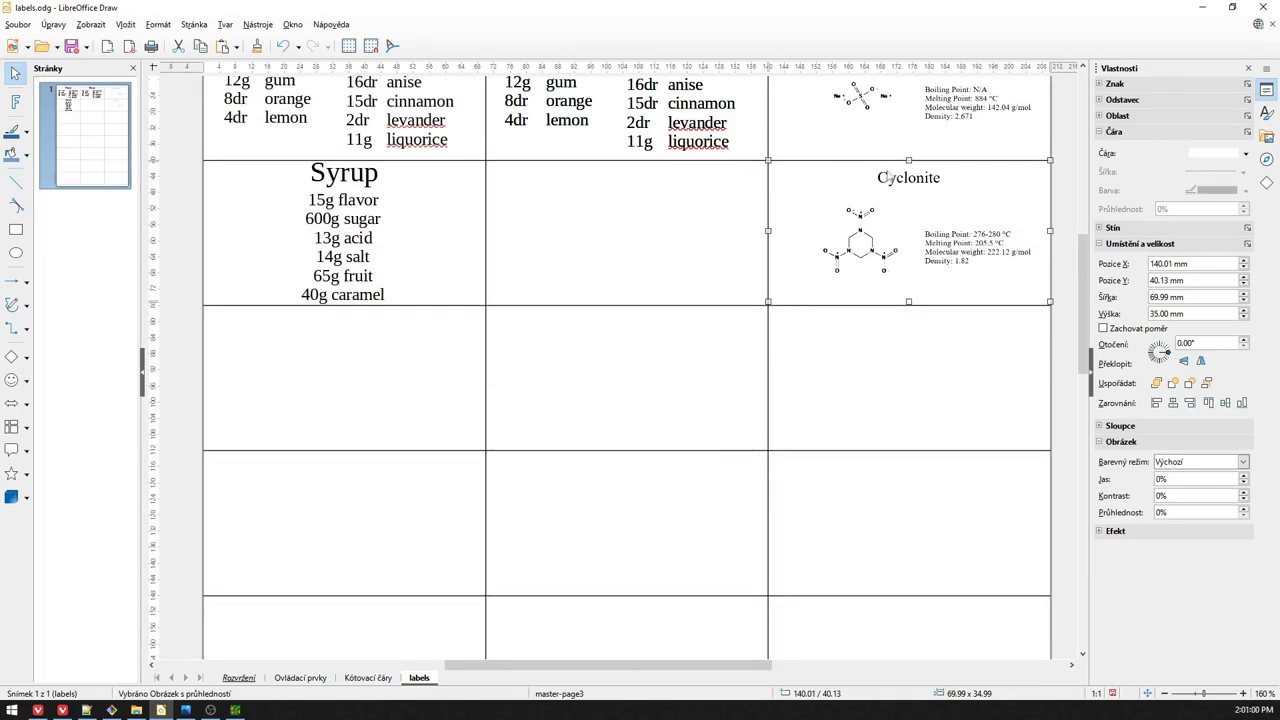
pyautogui.press('Escape')
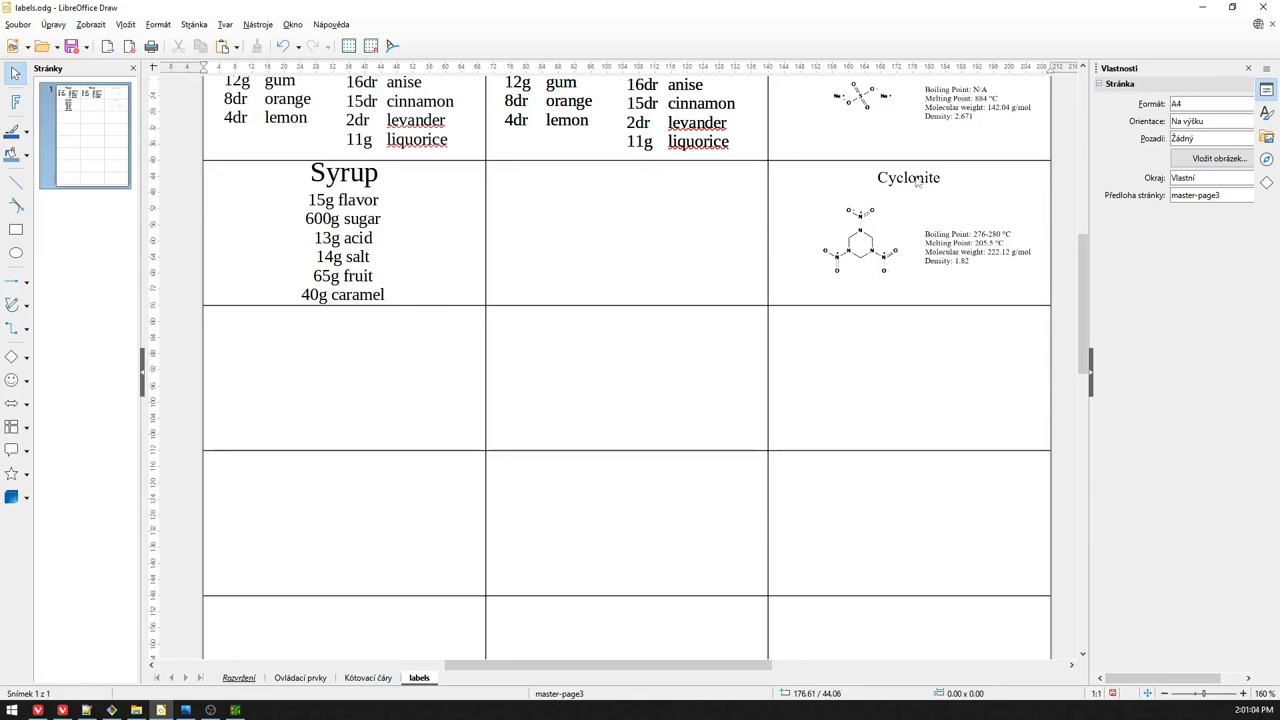
pyautogui.moveTo(921, 180); pyautogui.dragTo(633, 178)
# Step: Delete the left cell's Flavor title and its water and kardamom ingredient lists
pyautogui.scroll(3, 540, 250)
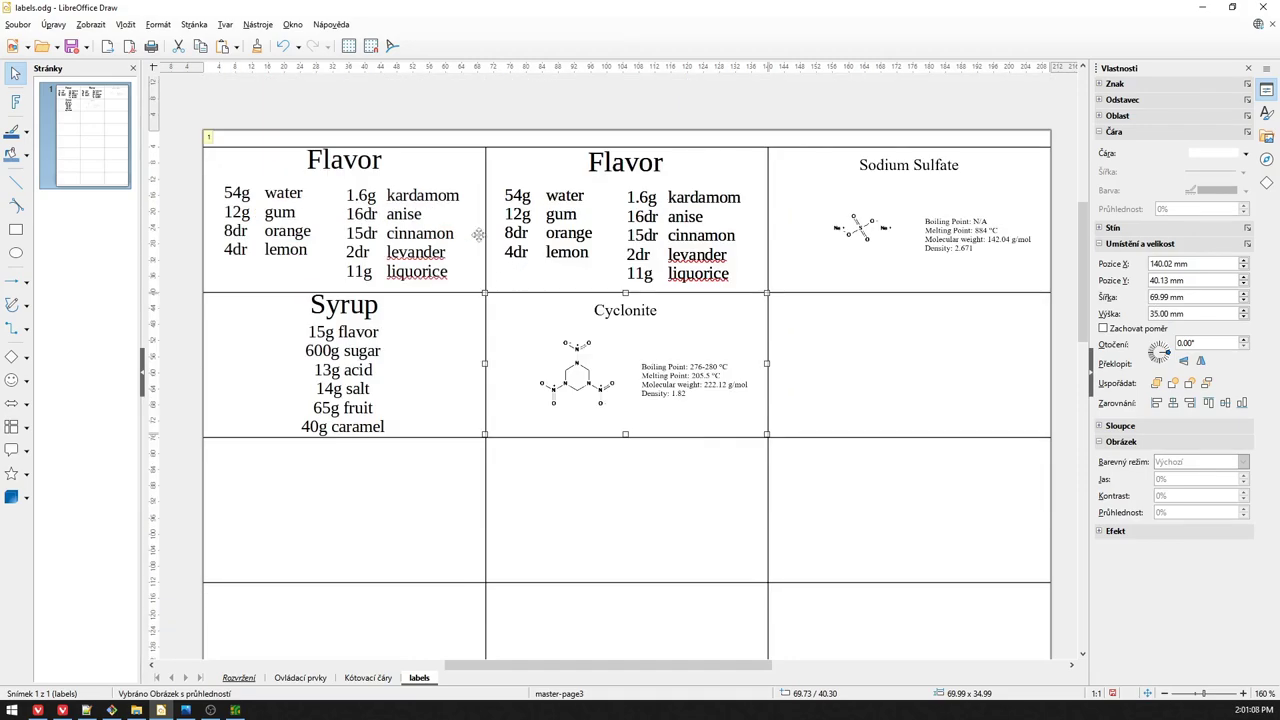
pyautogui.click(446, 207)
pyautogui.click(414, 150)
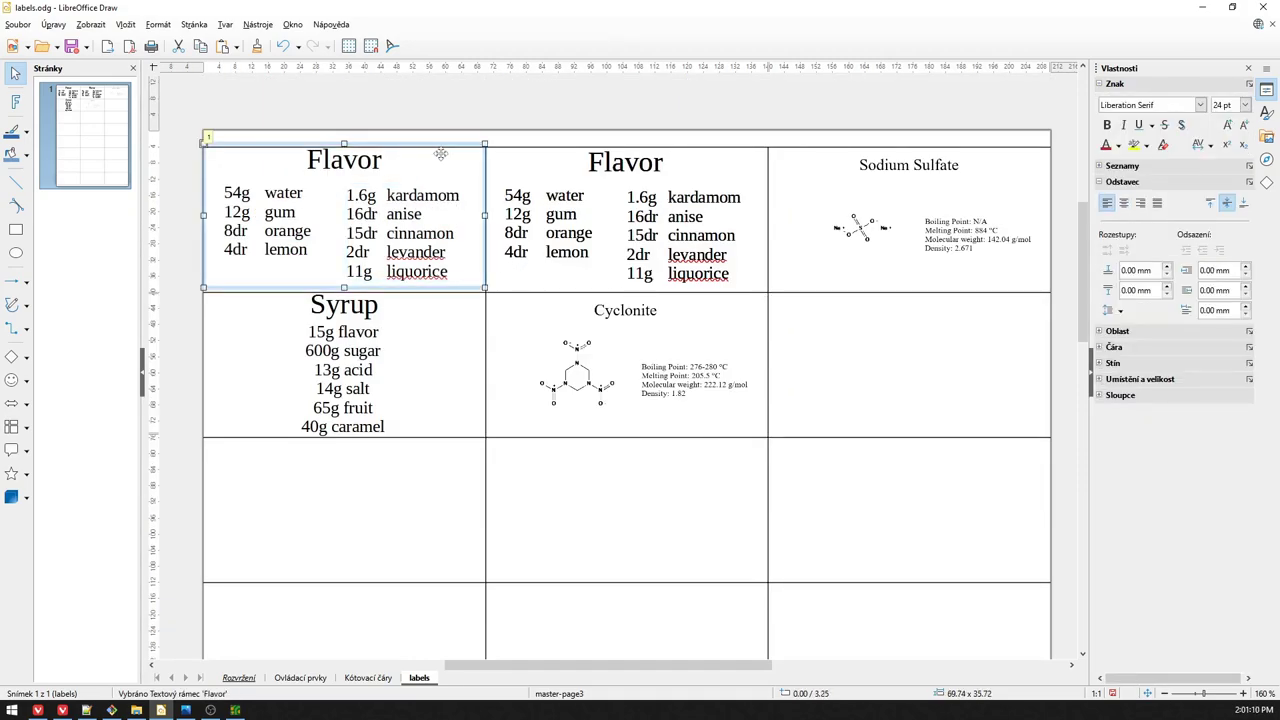
pyautogui.press('Delete')
pyautogui.moveTo(444, 166); pyautogui.dragTo(252, 268)
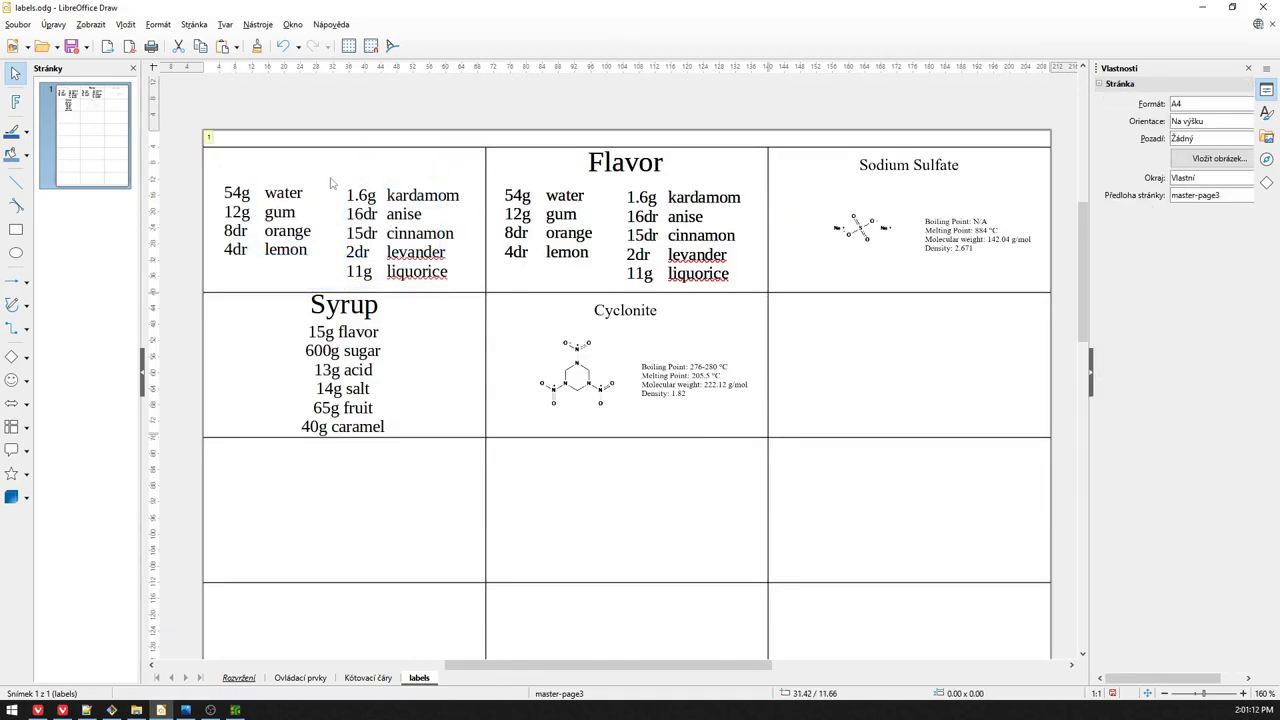
pyautogui.moveTo(426, 178); pyautogui.dragTo(243, 263)
pyautogui.click(320, 221)
pyautogui.press('Delete')
pyautogui.click(390, 230)
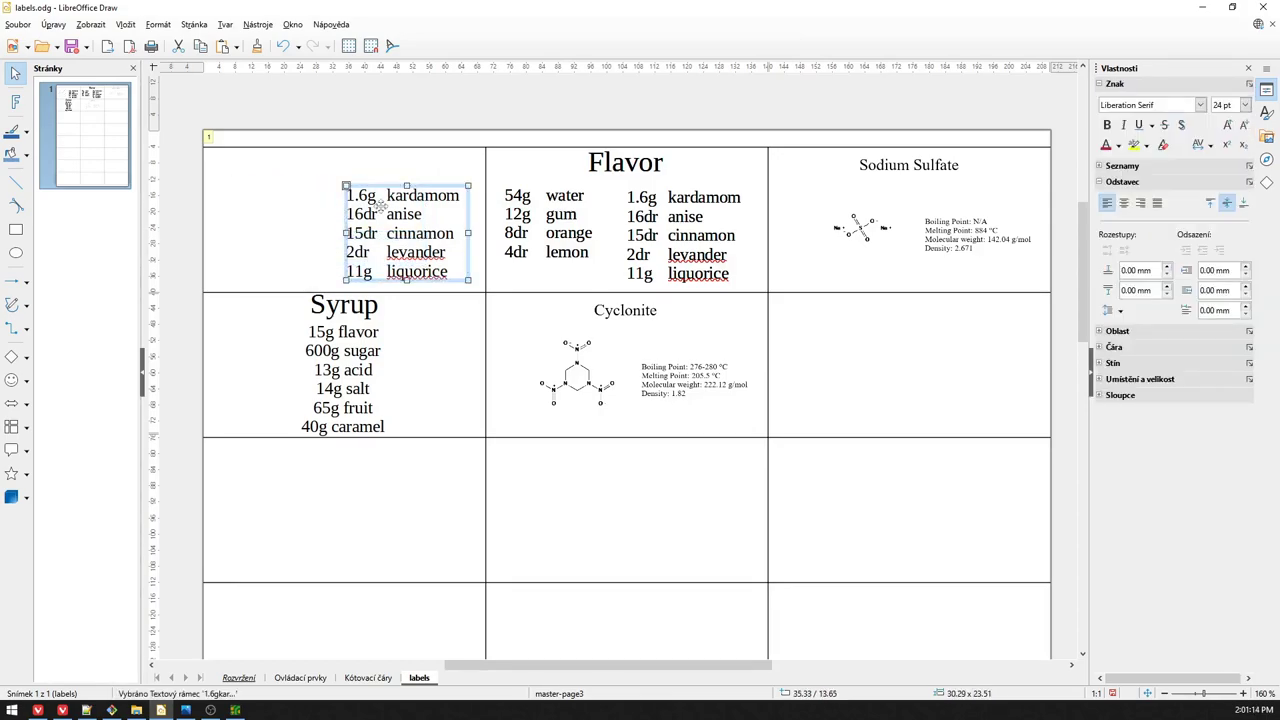
pyautogui.press('Delete')
# Step: Delete the Favor title text box from the middle cell
pyautogui.click(582, 212)
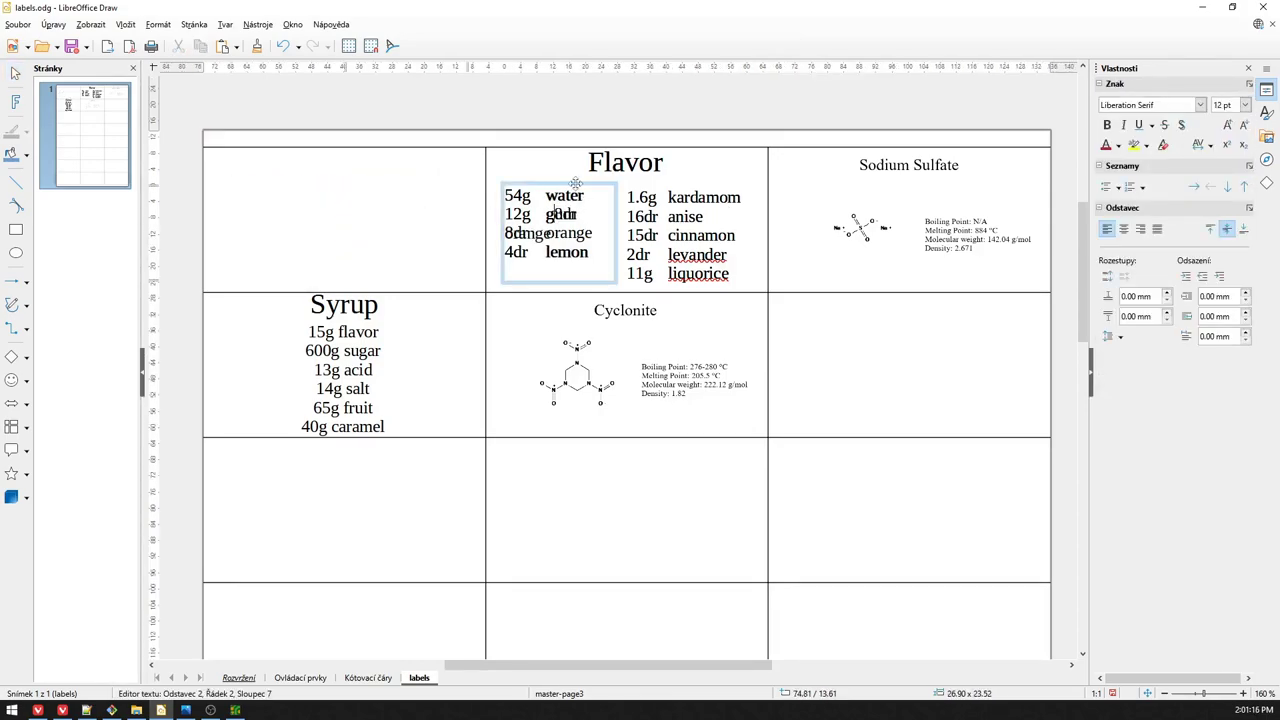
pyautogui.click(575, 195)
pyautogui.click(590, 190)
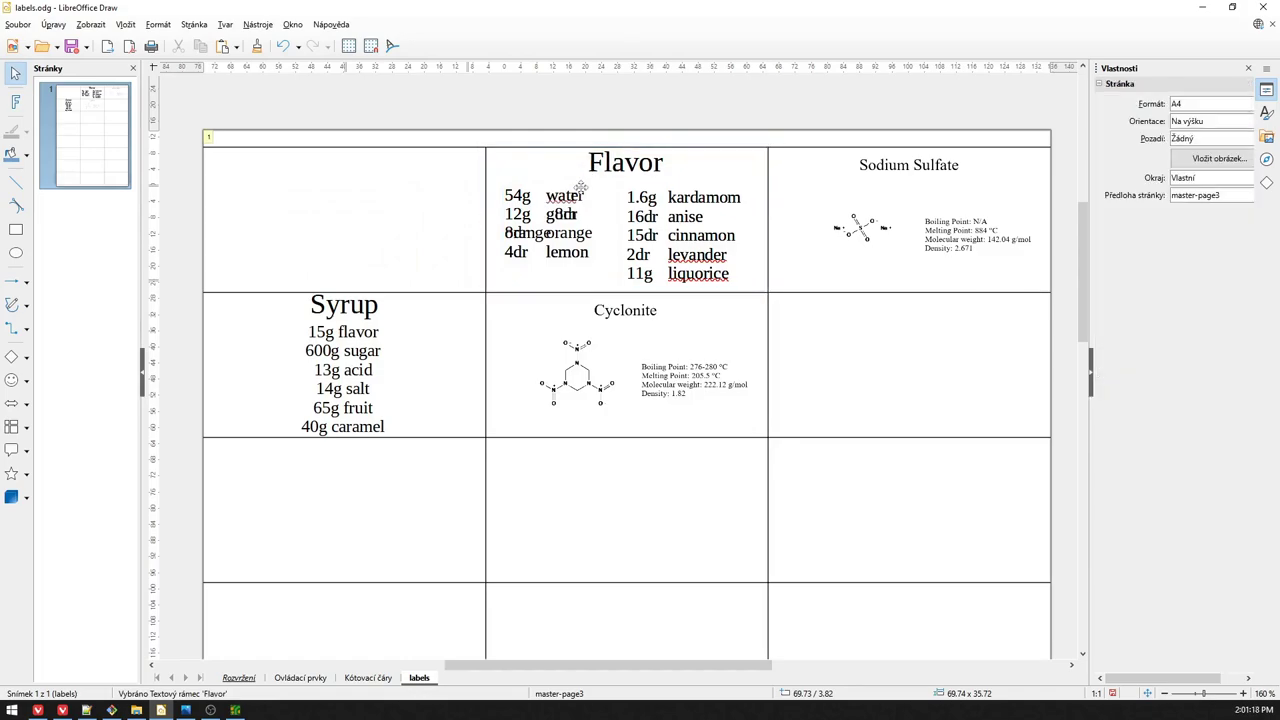
pyautogui.click(572, 194)
pyautogui.click(590, 186)
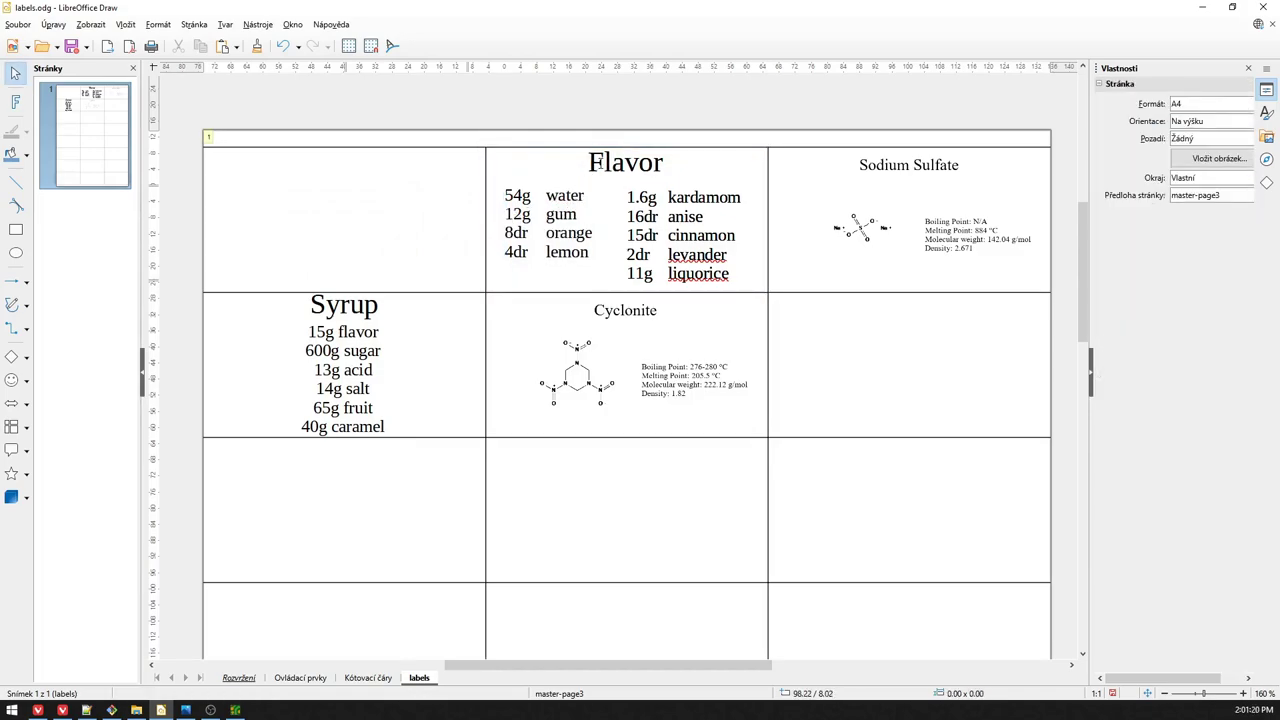
pyautogui.click(606, 165)
pyautogui.press('BackSpace')
pyautogui.click(686, 175)
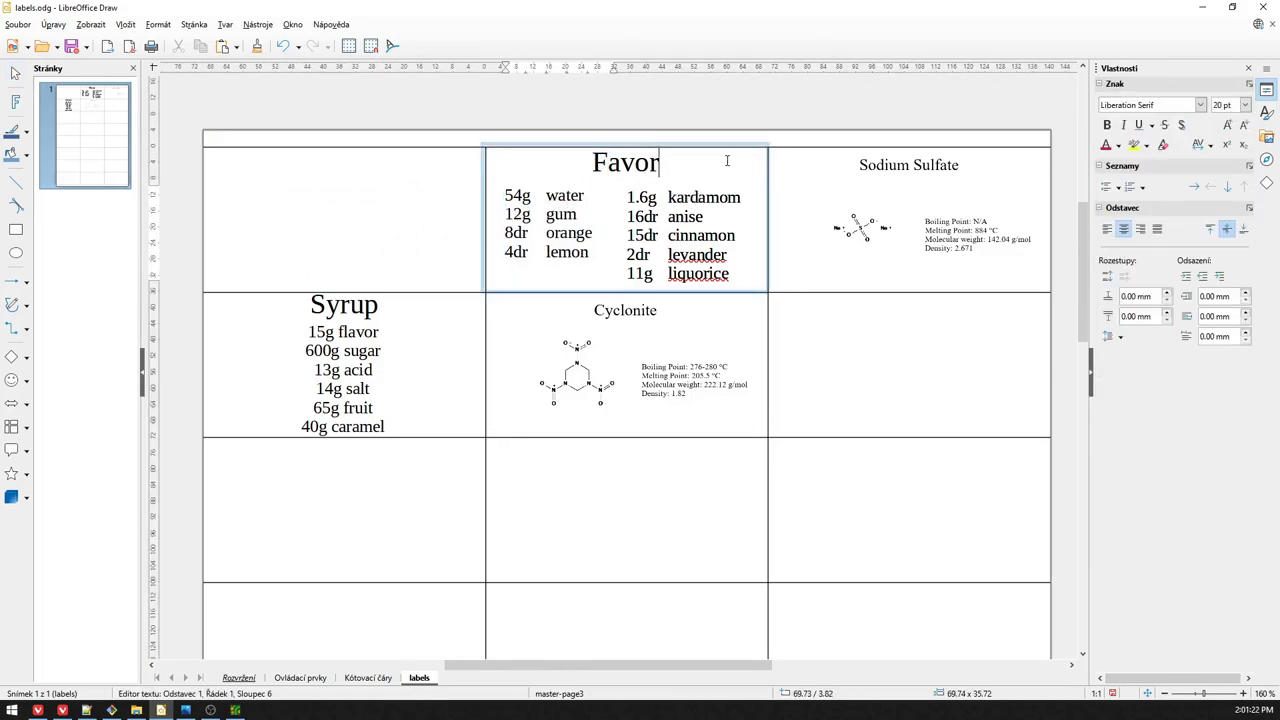
pyautogui.click(729, 145)
pyautogui.press('Delete')
# Step: Delete the middle cell's kardamom and water ingredient lists
pyautogui.click(709, 187)
pyautogui.click(586, 184)
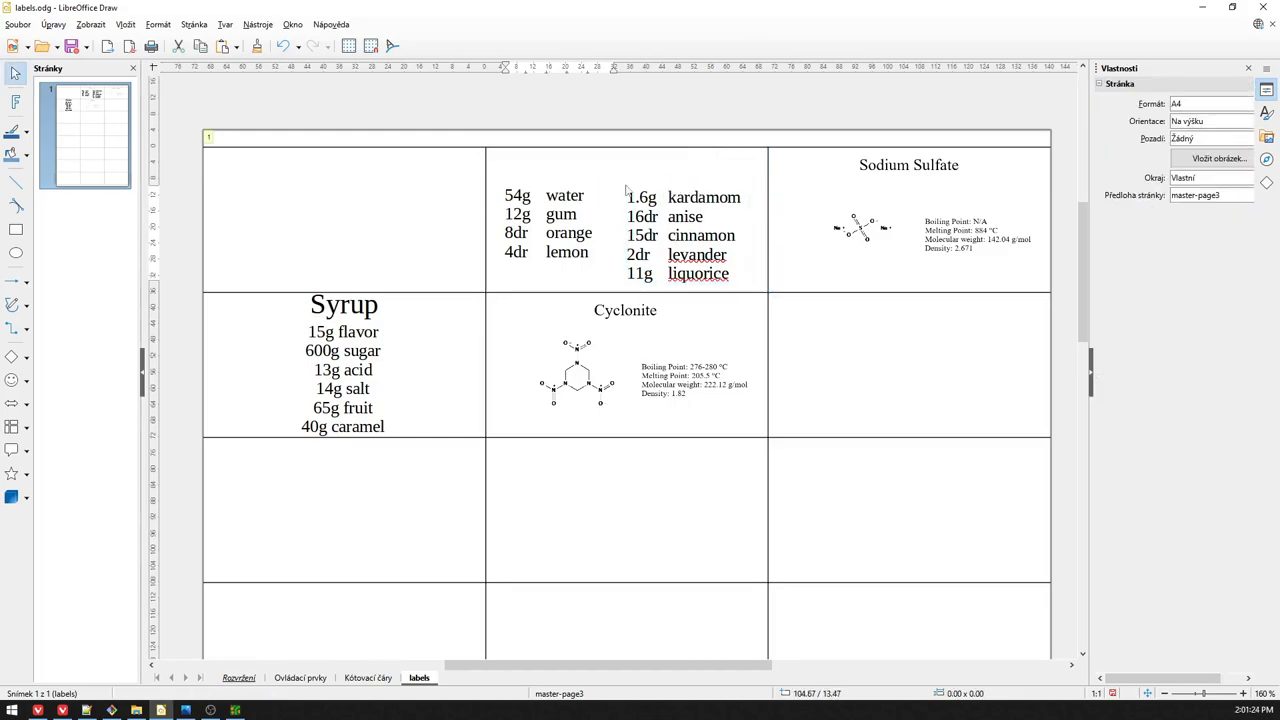
pyautogui.click(737, 197)
pyautogui.press('Escape')
pyautogui.press('Delete')
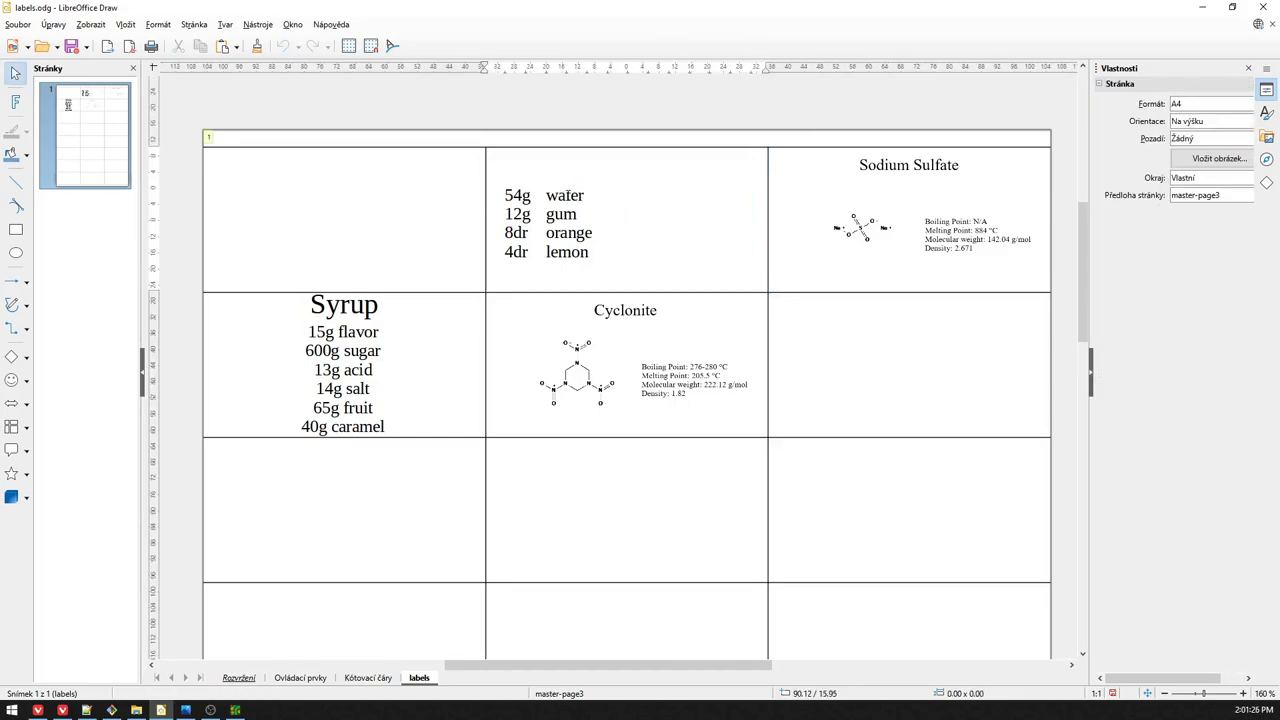
pyautogui.click(583, 189)
pyautogui.press('Escape')
pyautogui.press('Delete')
# Step: Delete the Syrup ingredient list, the Syrup title and the Sodium Sulfate label image
pyautogui.click(399, 325)
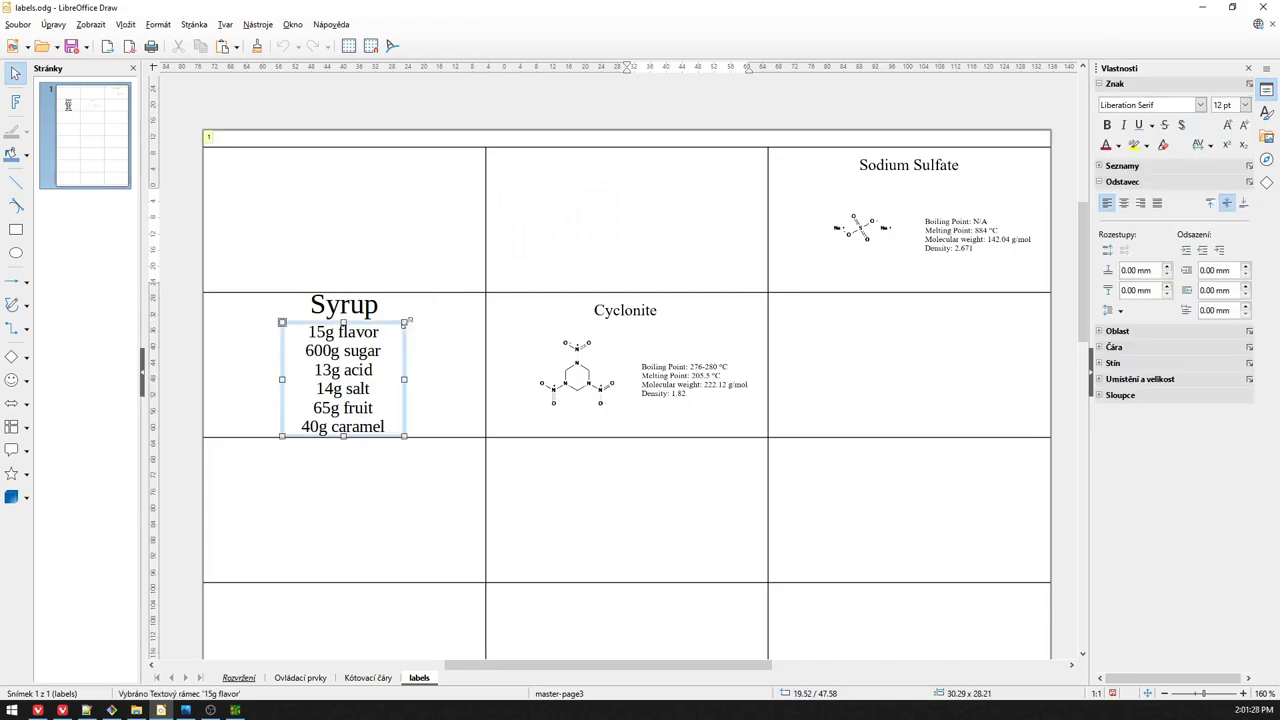
pyautogui.press('Delete')
pyautogui.click(399, 325)
pyautogui.press('Delete')
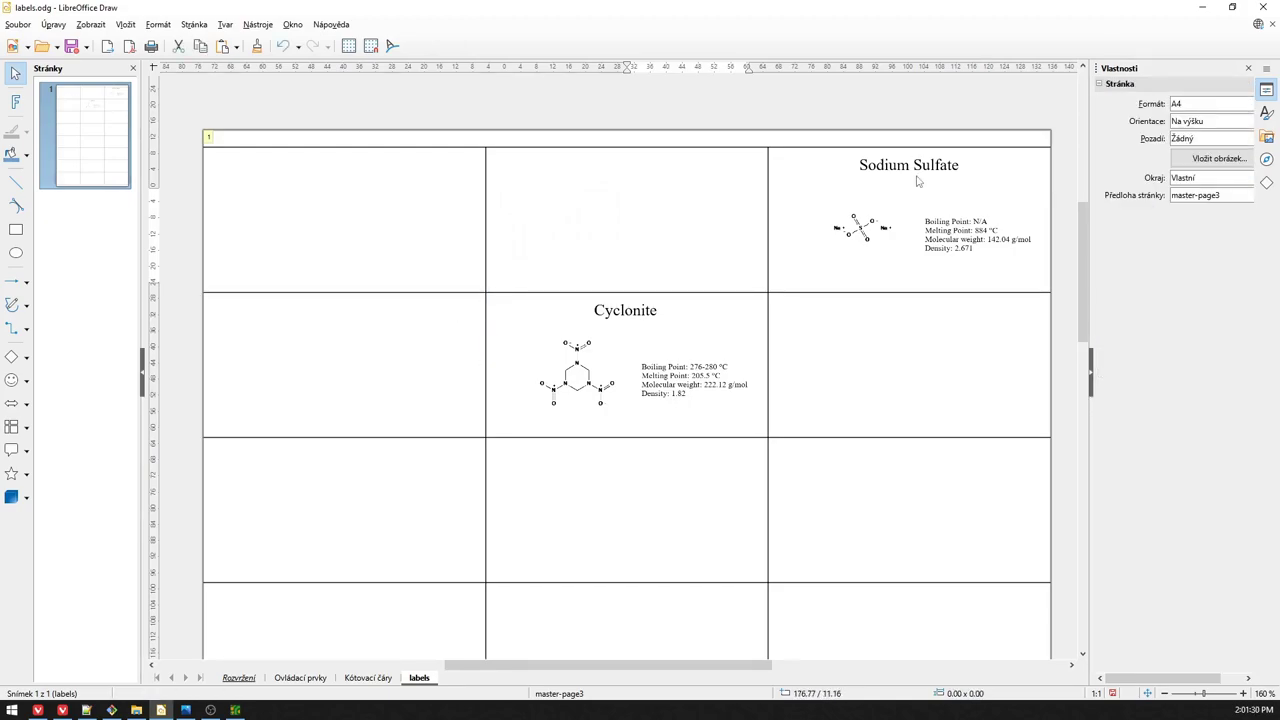
pyautogui.click(938, 172)
pyautogui.press('Delete')
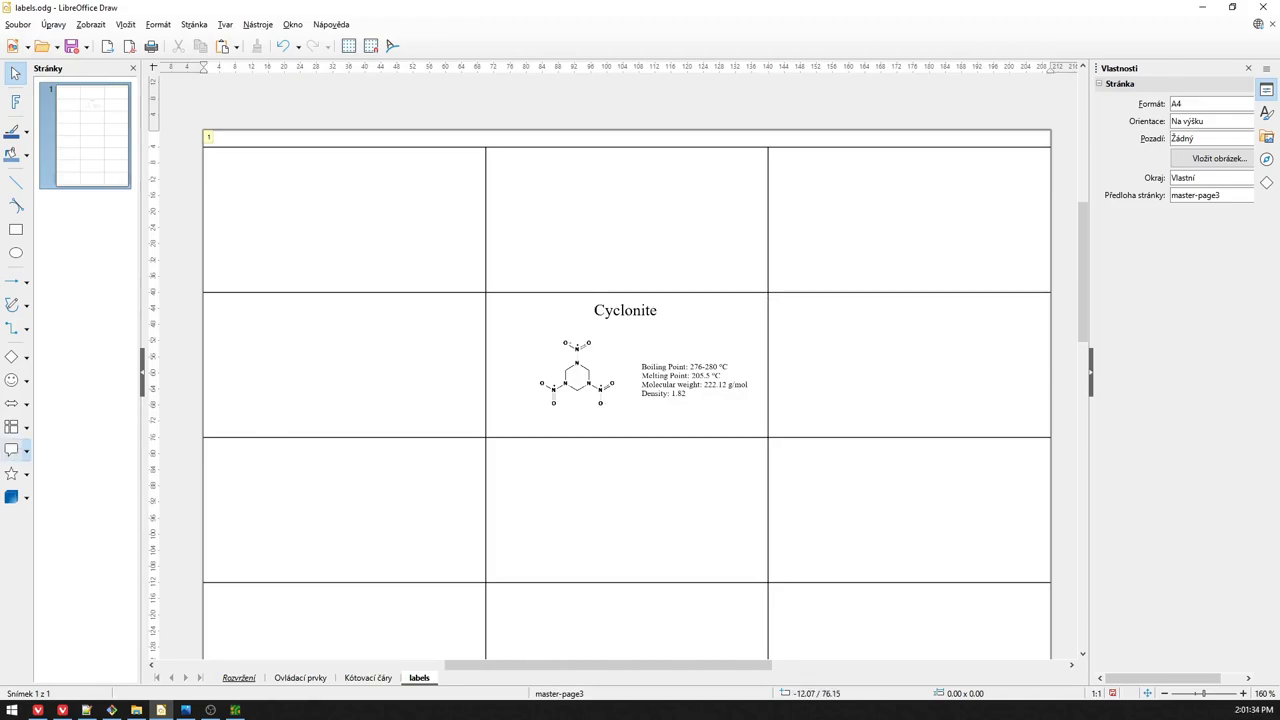
# Step: Run label.py for TCCA (CID 6909, comment 'bought 1.1.2020') and select the new label.png
pyautogui.hotkey('alt', 'Tab')
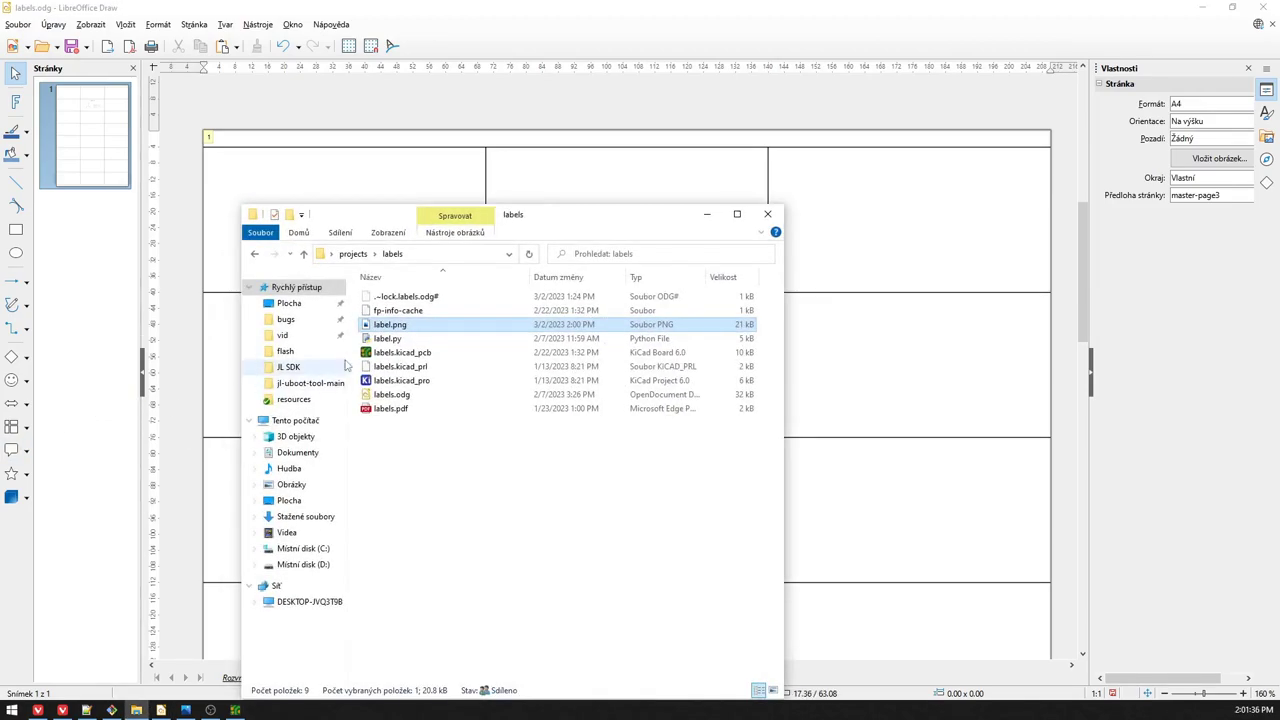
pyautogui.doubleClick(390, 339)
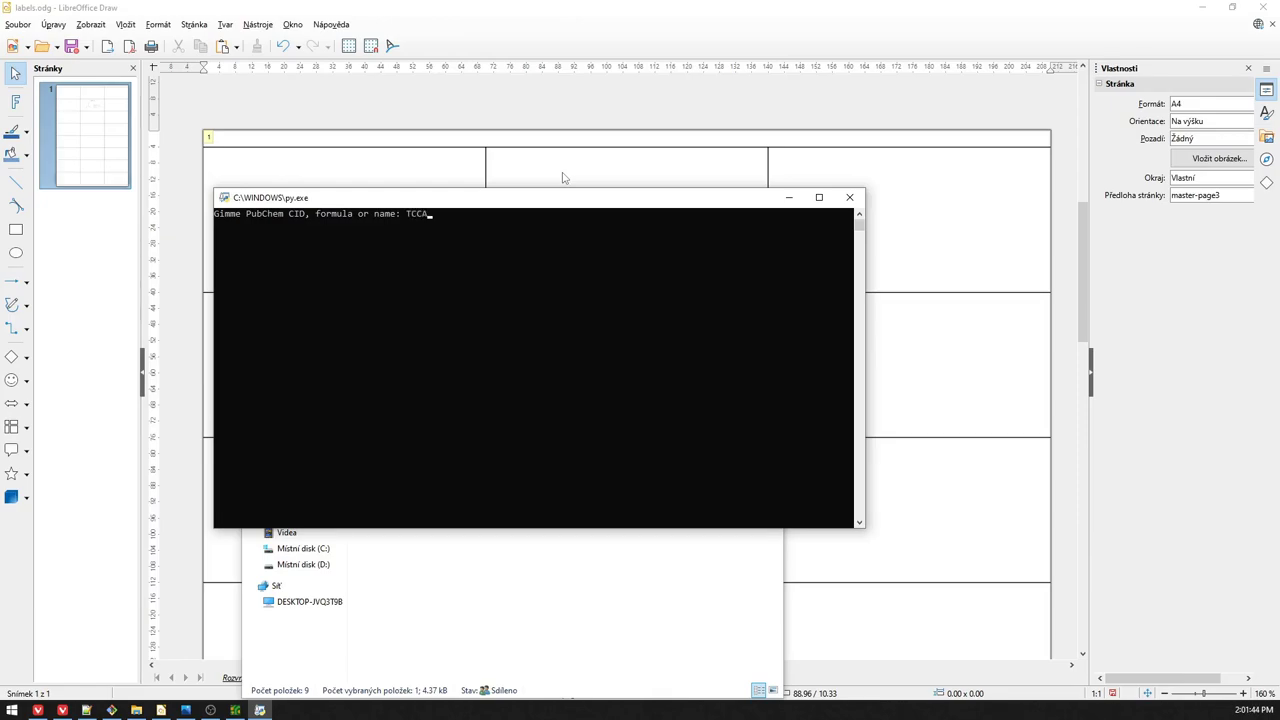
pyautogui.press('Return')
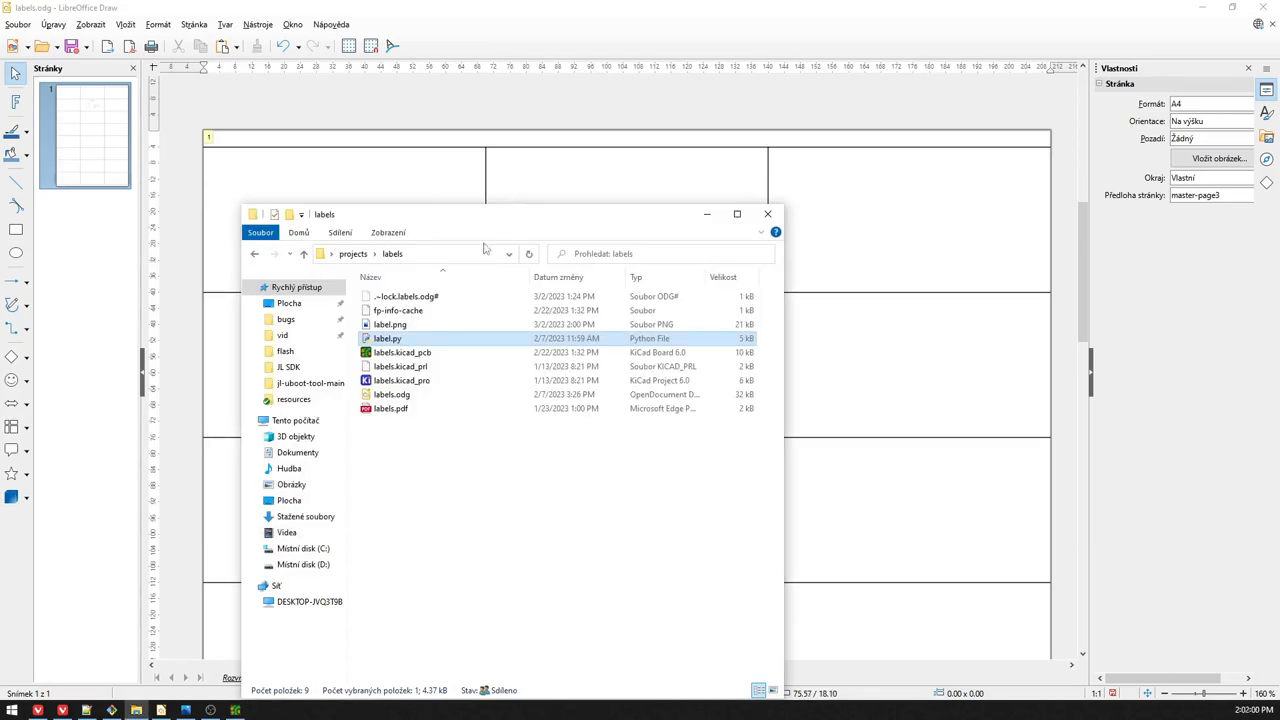
pyautogui.click(400, 326)
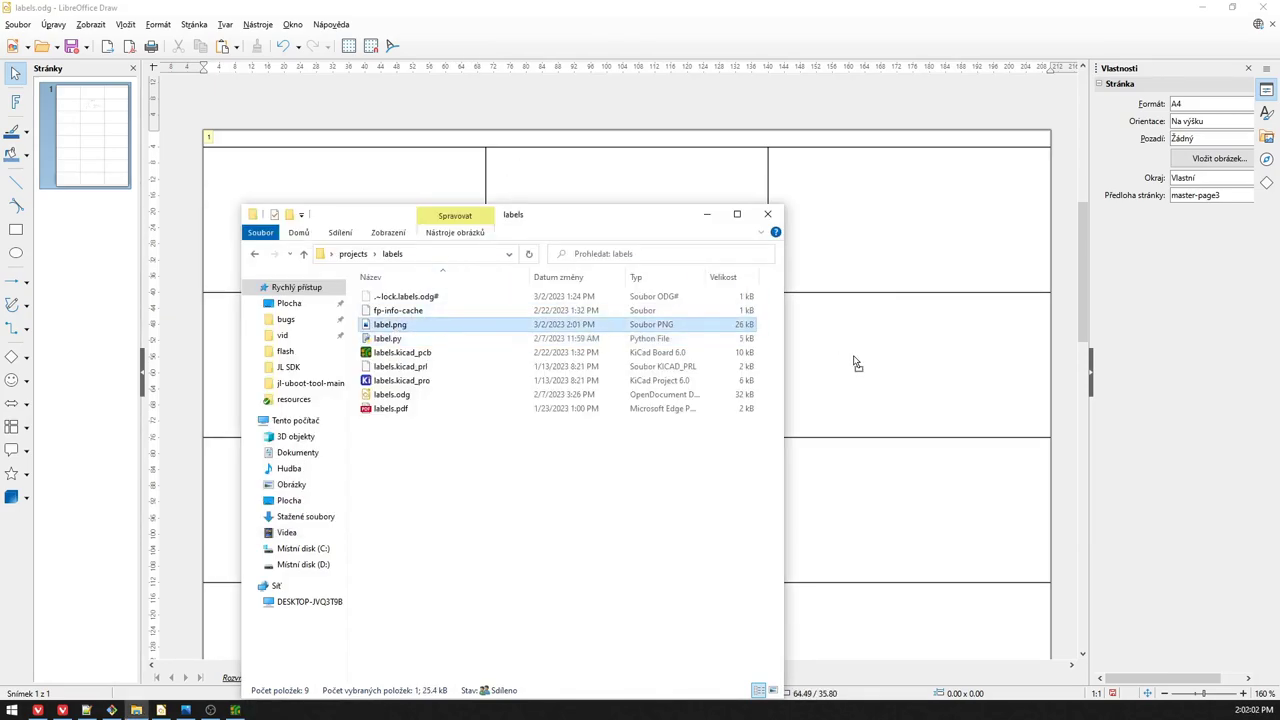
# Step: Move the Trichloroisocyanuric acid label into the cell directly below Cyclonite
pyautogui.click(707, 214)
pyautogui.moveTo(822, 305)
pyautogui.mouseDown()
pyautogui.moveTo(576, 457)
pyautogui.moveTo(602, 456)
pyautogui.mouseUp()
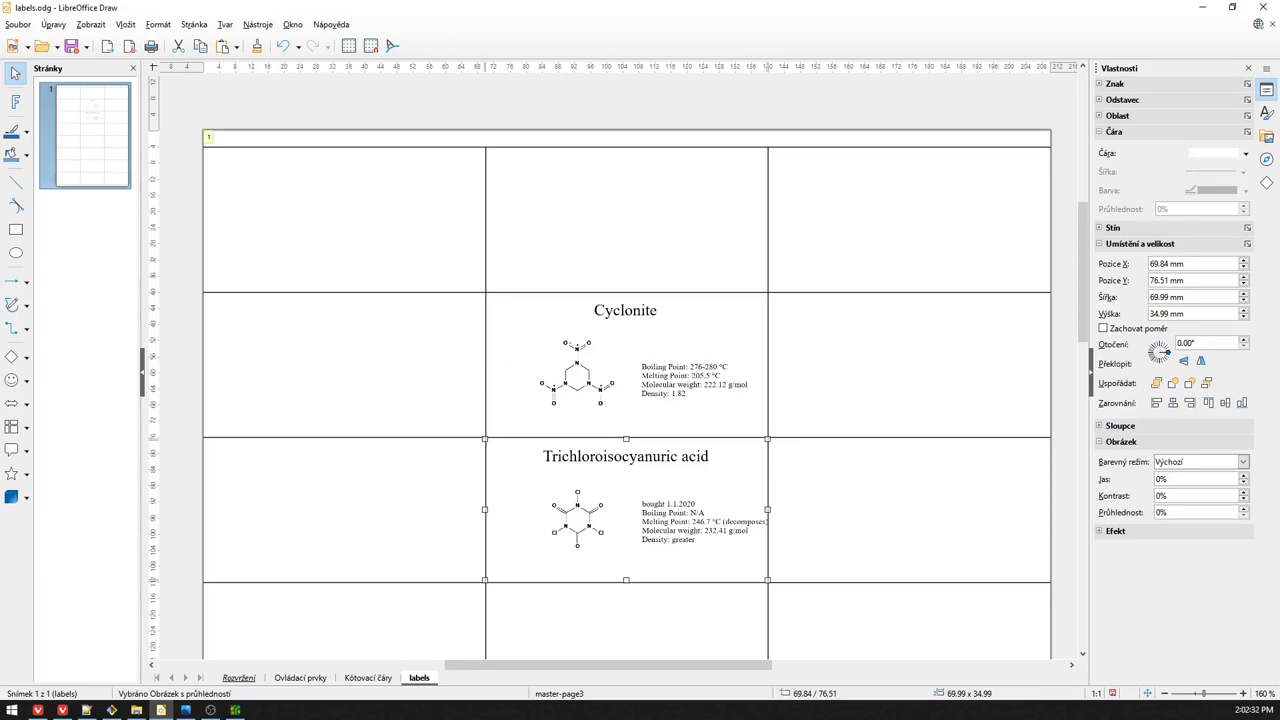
pyautogui.hotkey('alt', 'Tab')
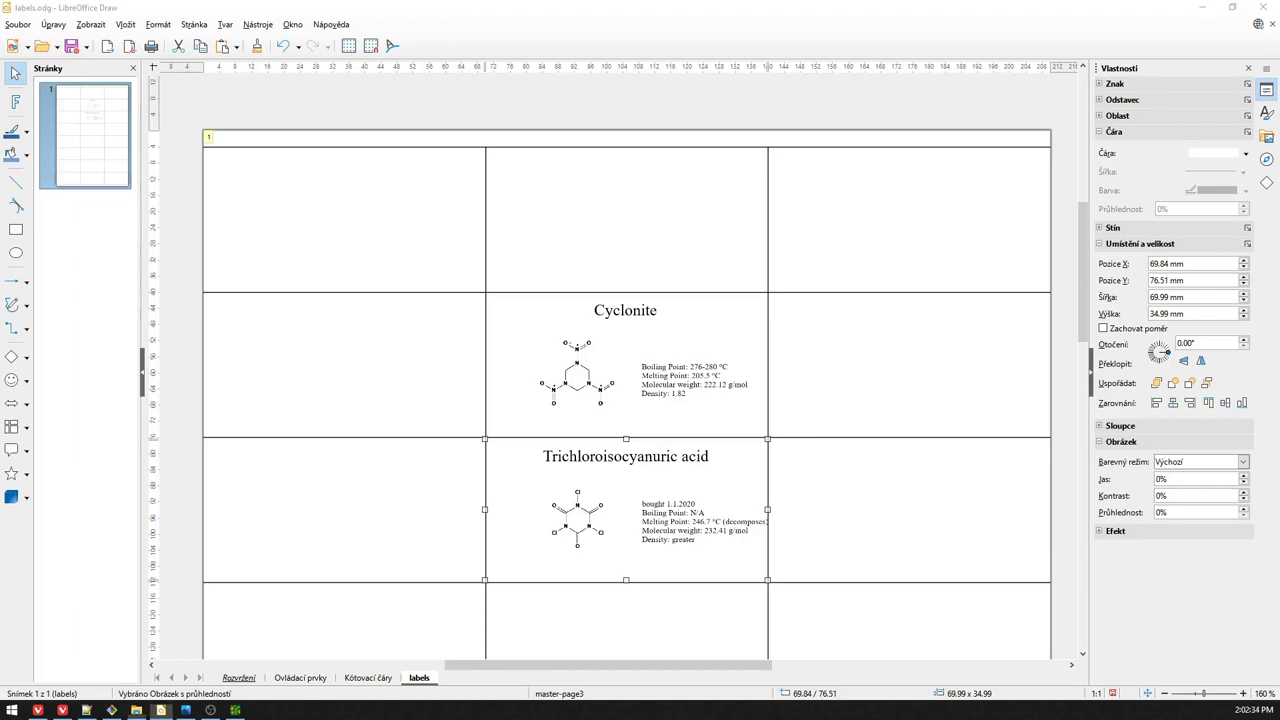
# Step: Run label.py for EtOH with the comment 80%, resolving to CID 702
pyautogui.doubleClick(388, 341)
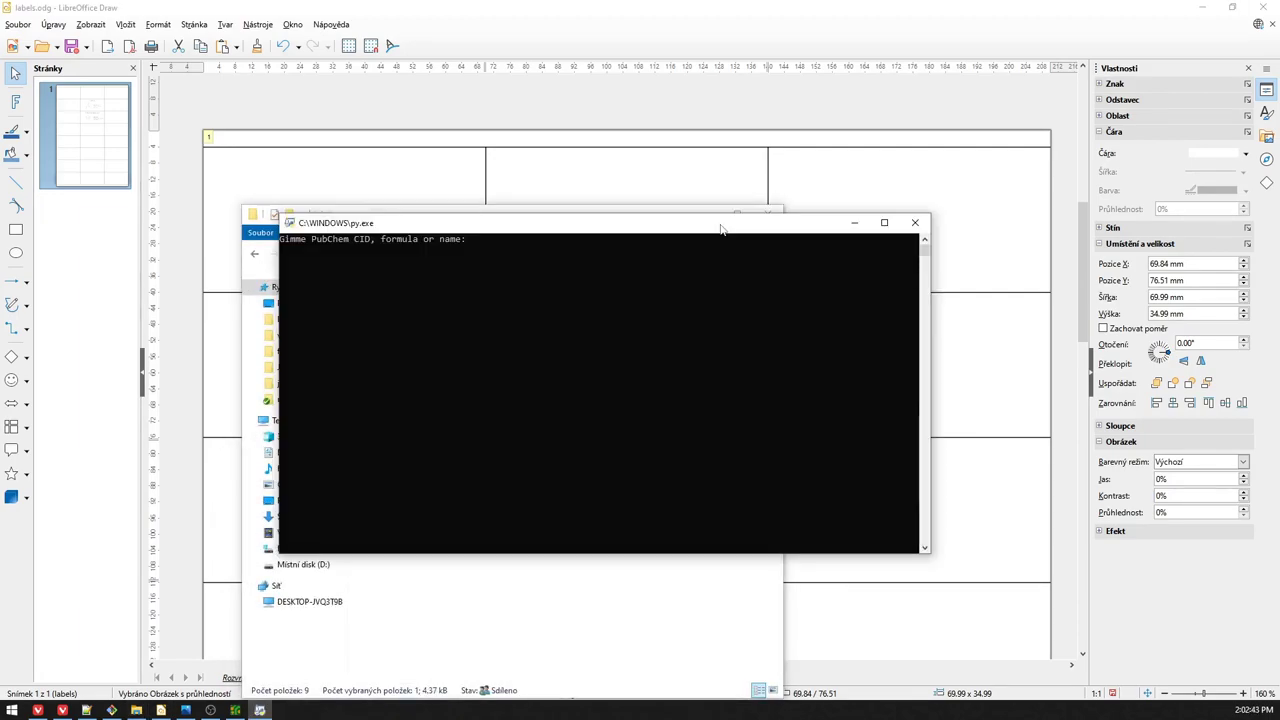
pyautogui.write('T')
pyautogui.write('Et')
pyautogui.write('OH')
pyautogui.press('Return')
pyautogui.write('80%')
pyautogui.press('Return')
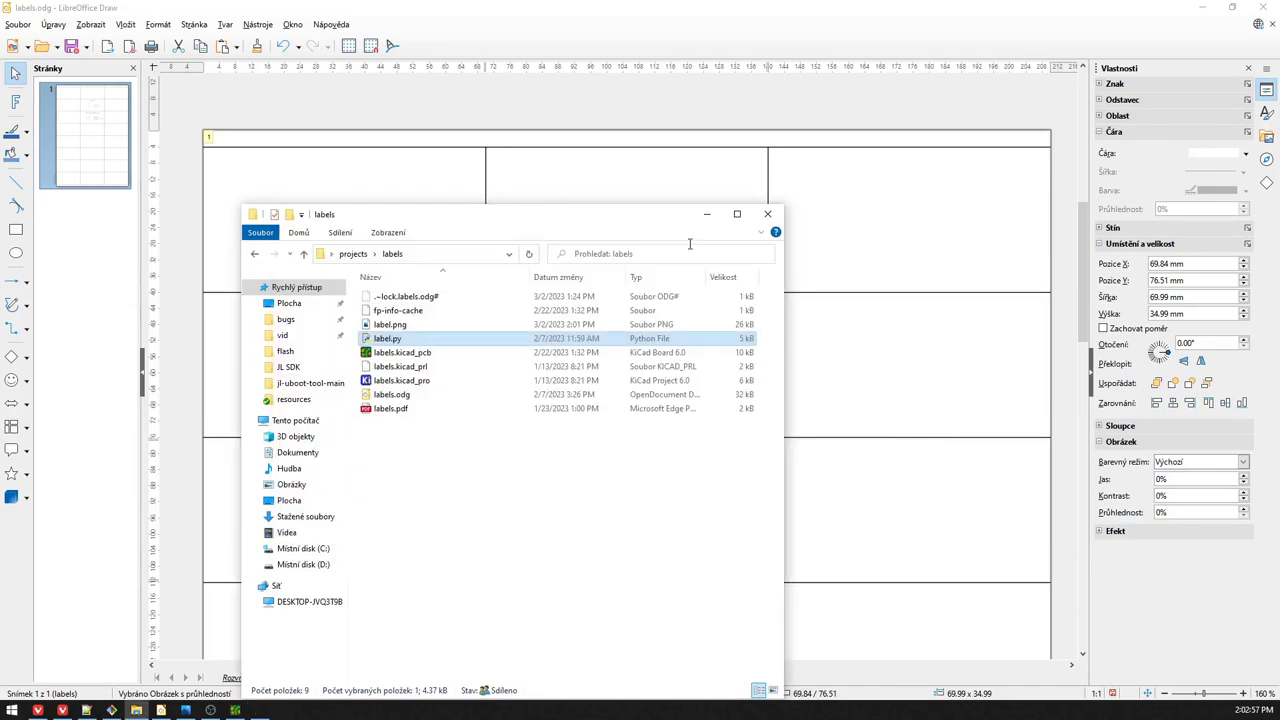
# Step: Place the Ethanol label beside Trichloroisocyanuric acid, then bring up label.py in Notepad++
pyautogui.moveTo(390, 324); pyautogui.dragTo(927, 417)
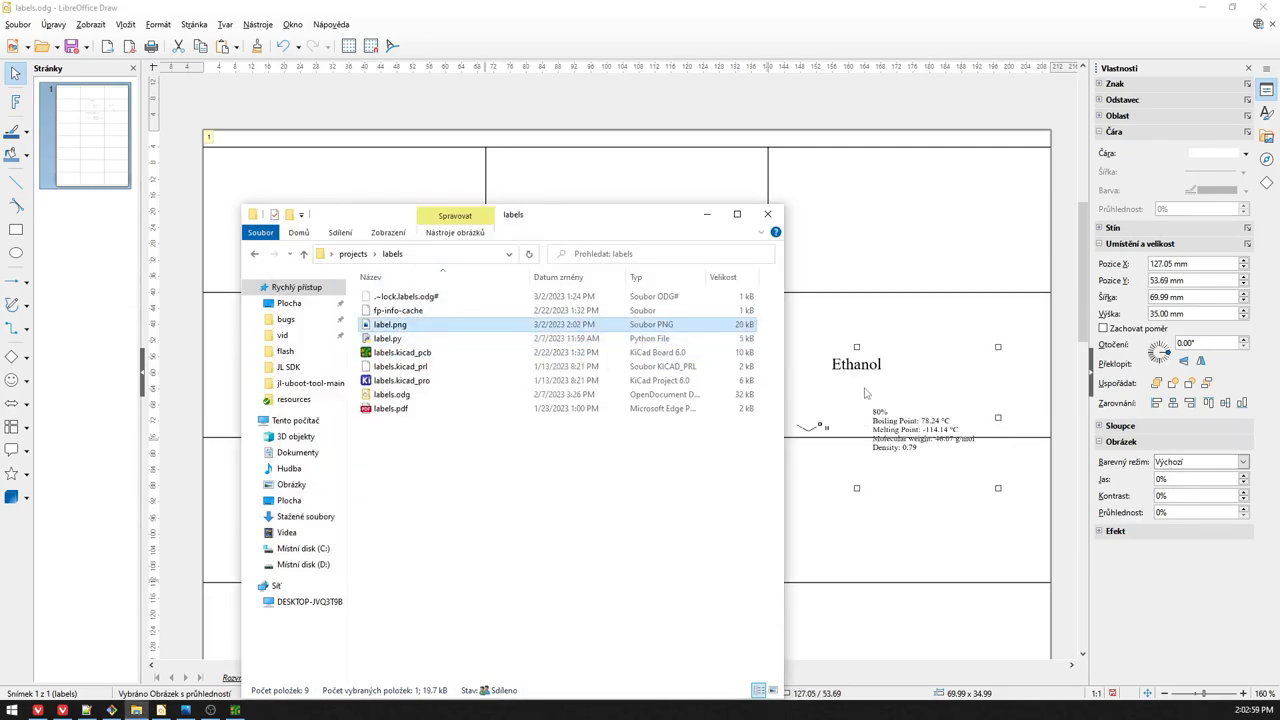
pyautogui.click(706, 213)
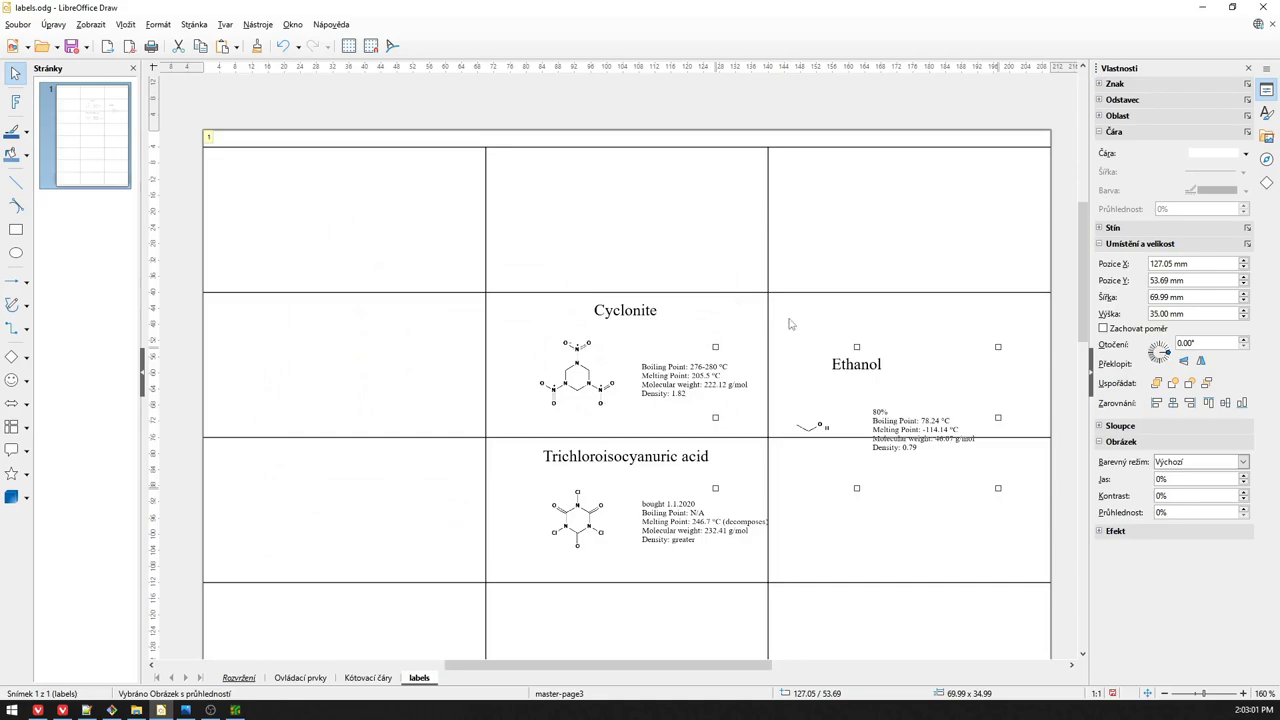
pyautogui.moveTo(846, 364); pyautogui.dragTo(908, 456)
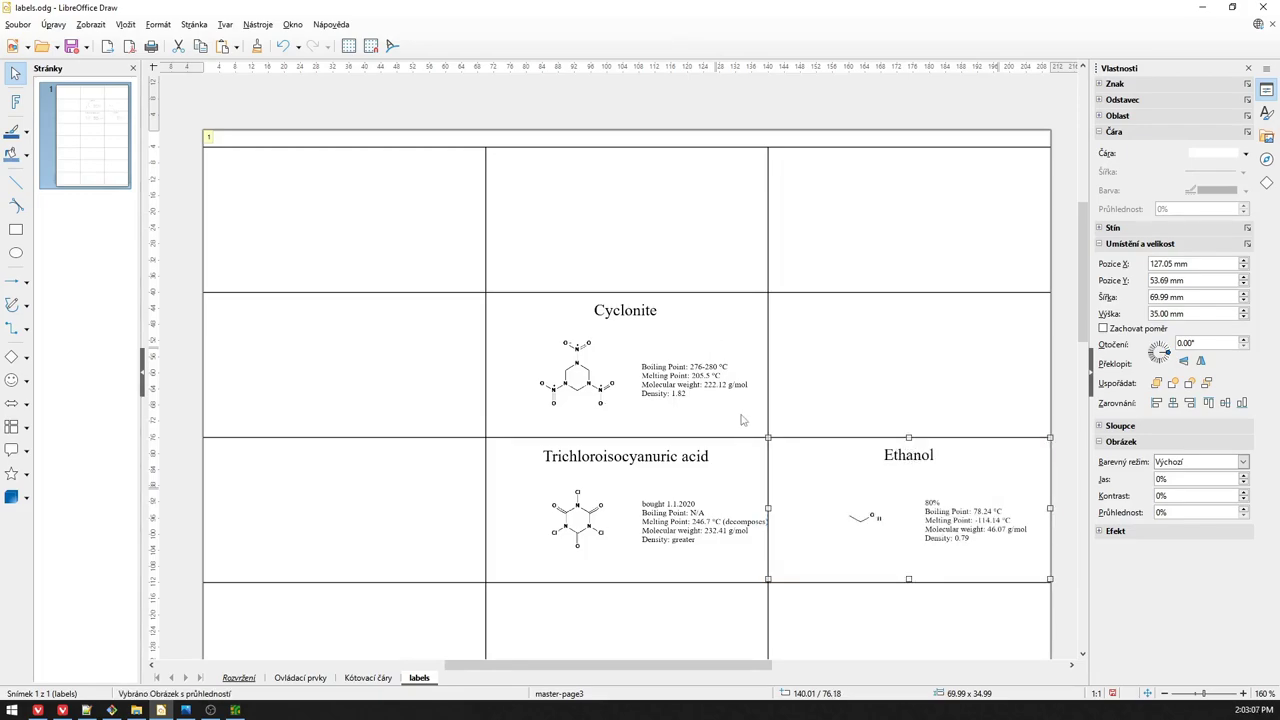
pyautogui.hotkey('alt', 'Tab')
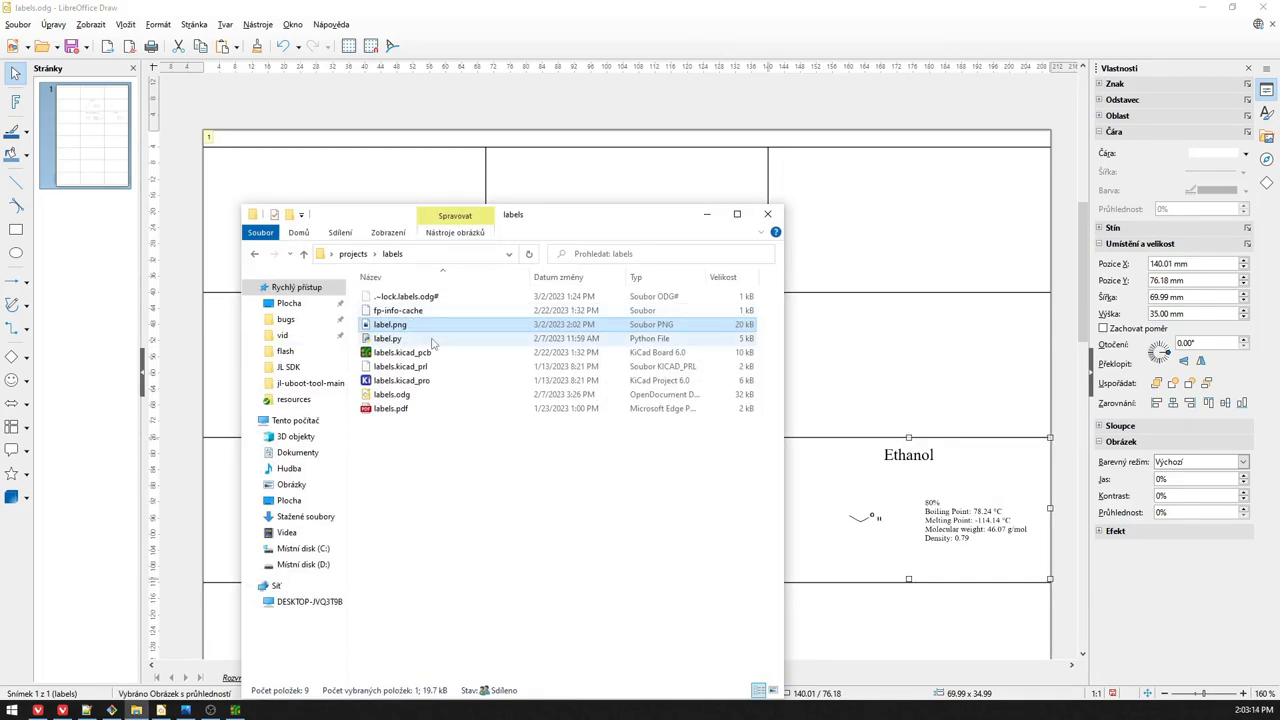
pyautogui.hotkey('alt', 'Tab')
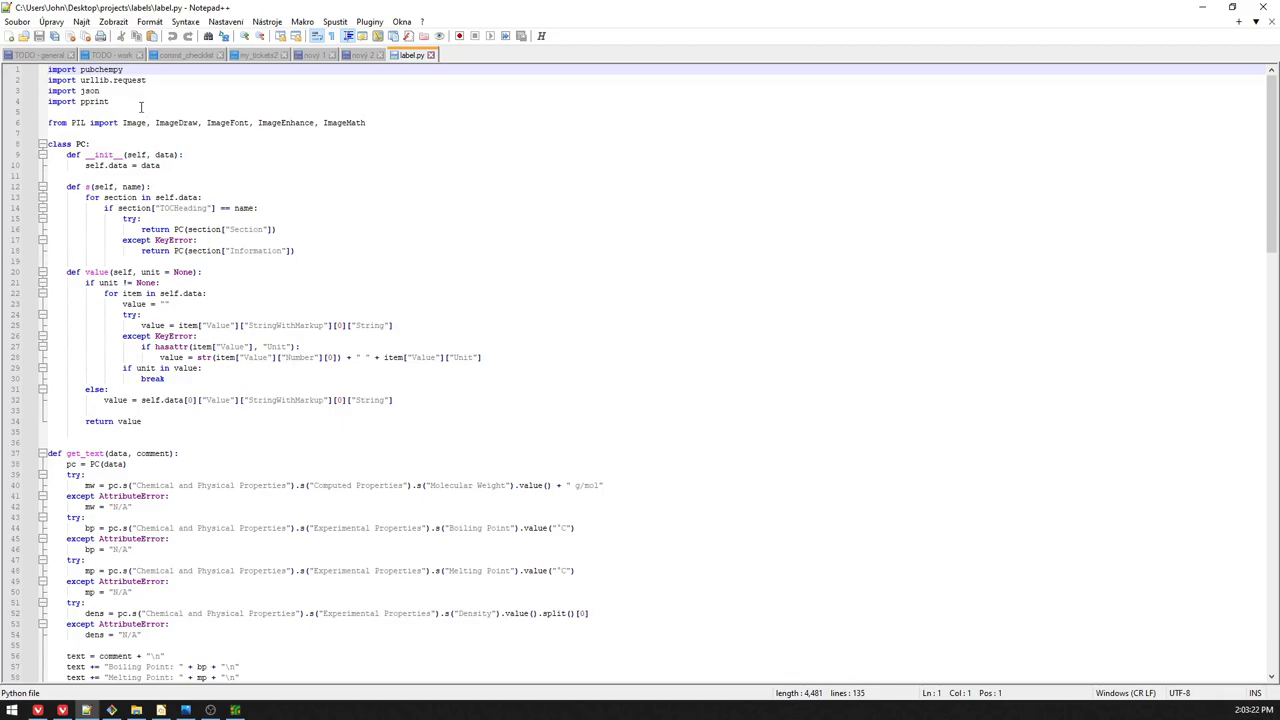
# Step: Select pubchempy in label.py's imports, jump to its next use, then minimise Notepad++
pyautogui.click(96, 80)
pyautogui.doubleClick(101, 70)
pyautogui.hotkey('ctrl', 'F3')
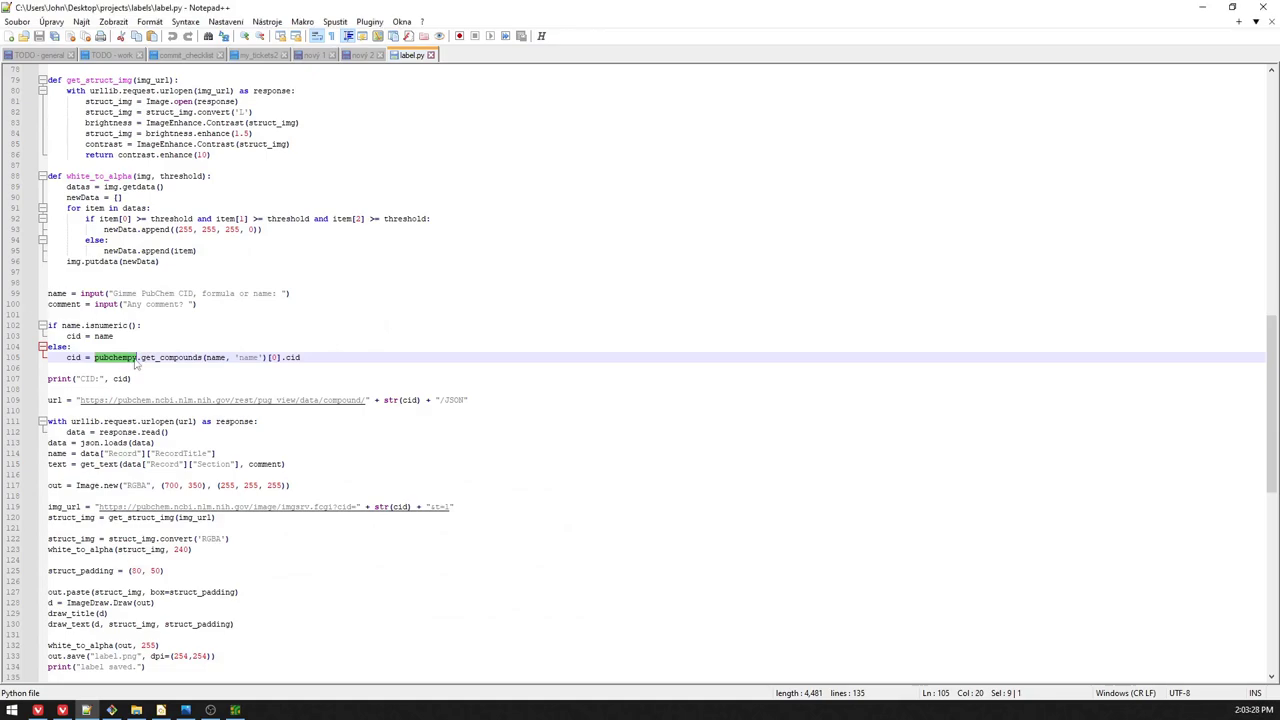
pyautogui.scroll(-3, 160, 310)
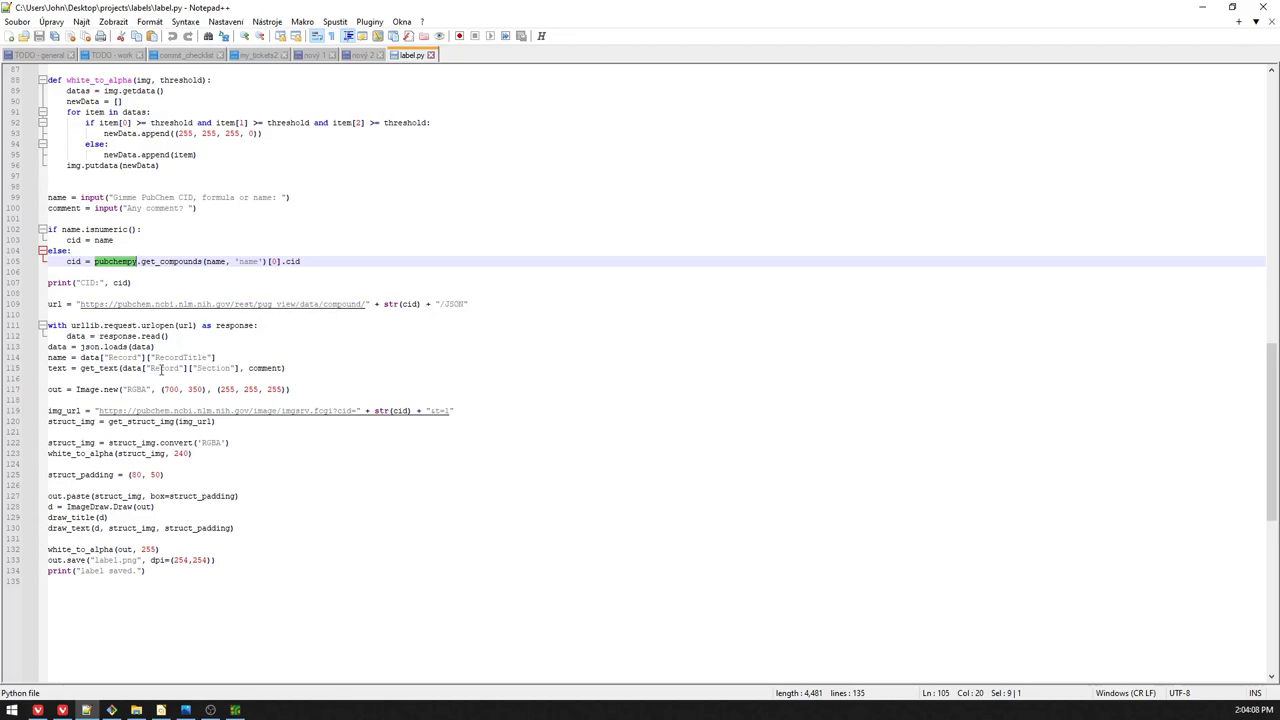
pyautogui.click(1210, 12)
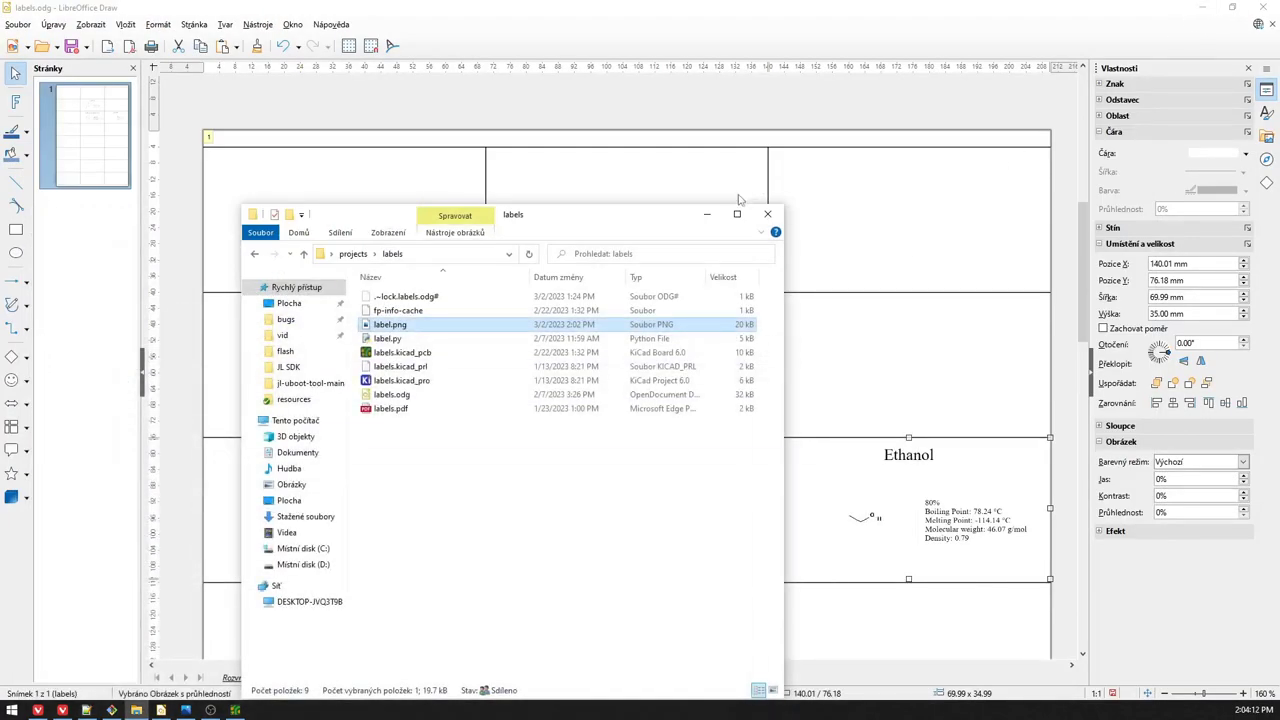
# Step: Minimise the Explorer window covering the label sheet
pyautogui.click(709, 211)
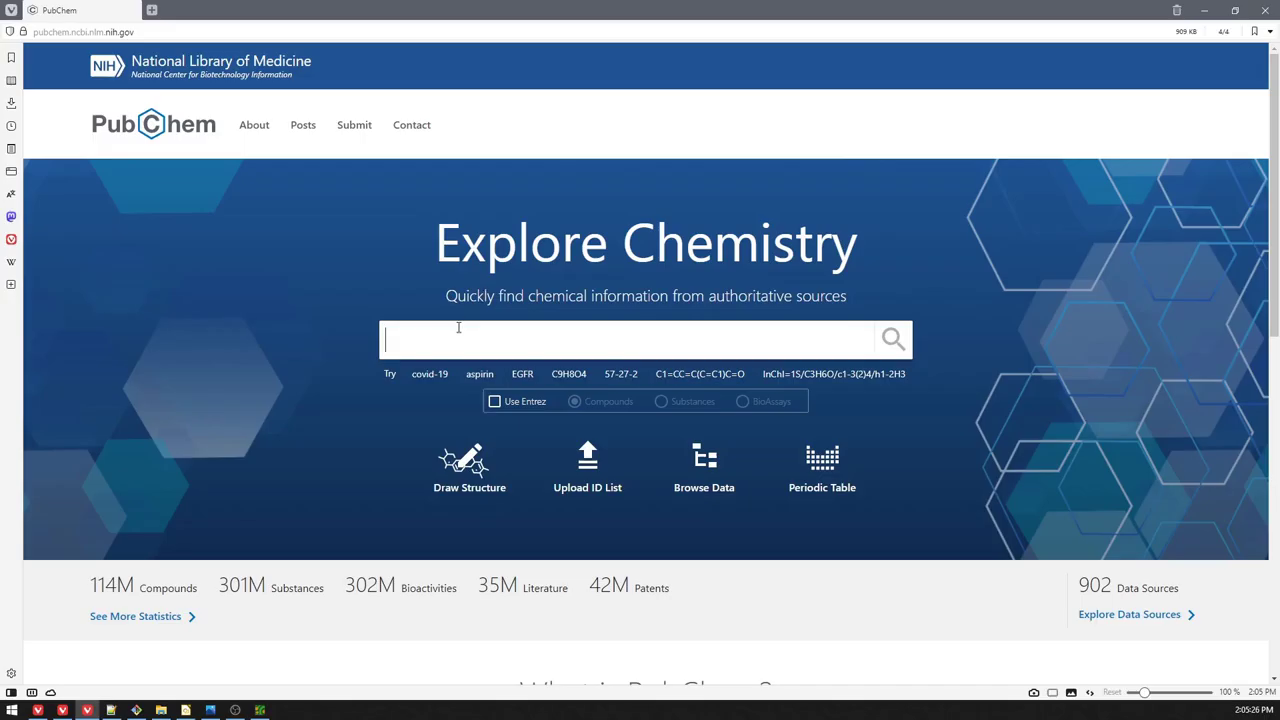
# Step: Search PubChem for 'TCCA' and open the Trichloroisocyanuric acid compound summary (CID 6909)
pyautogui.write('TCCA')
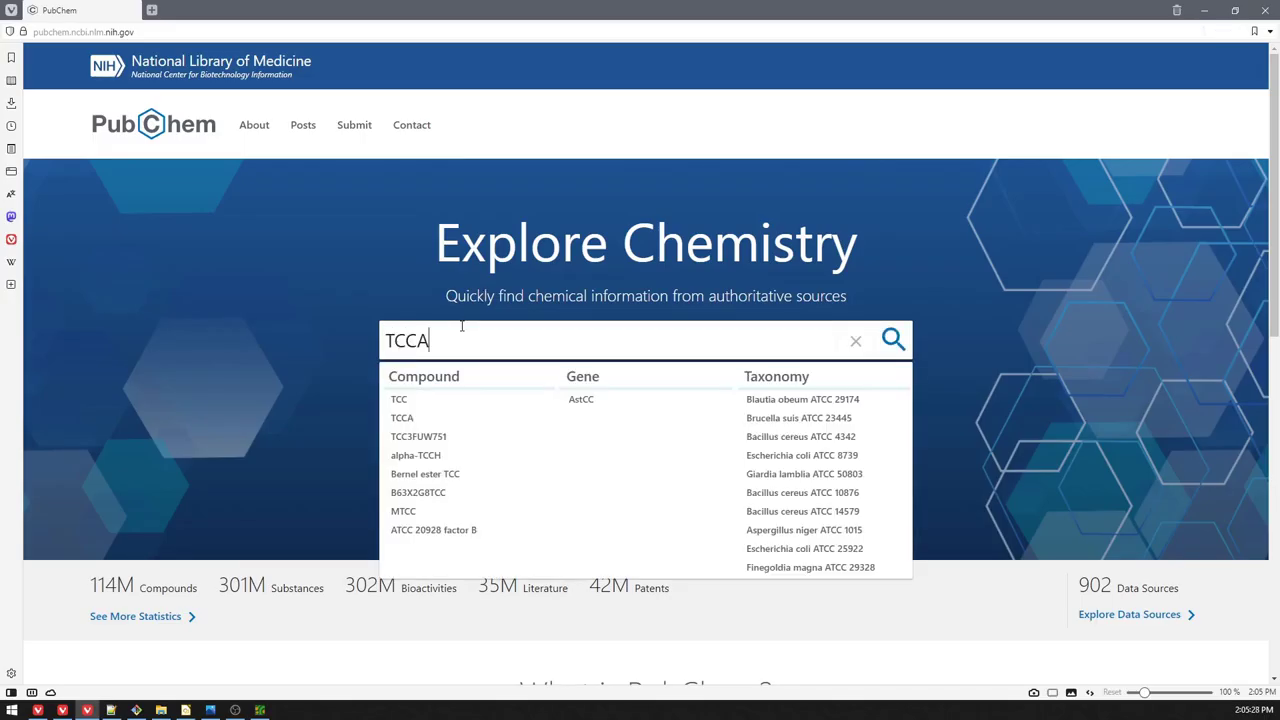
pyautogui.press('Return')
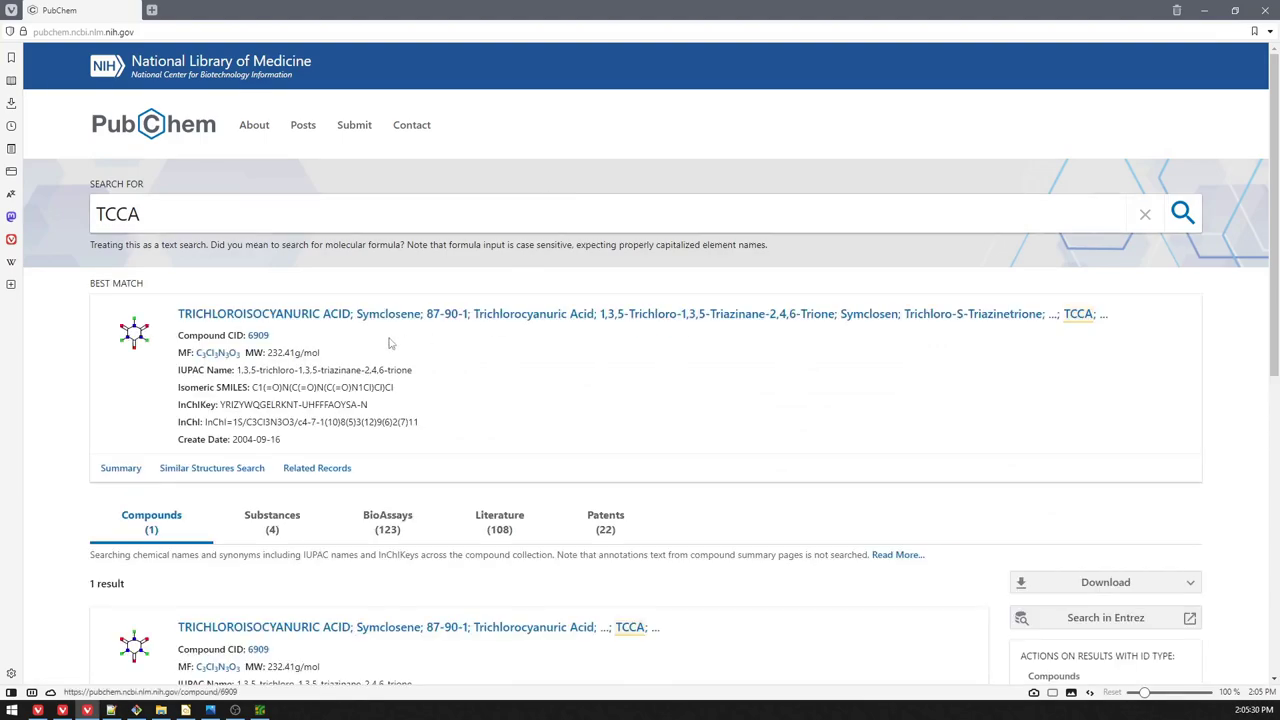
pyautogui.click(300, 314)
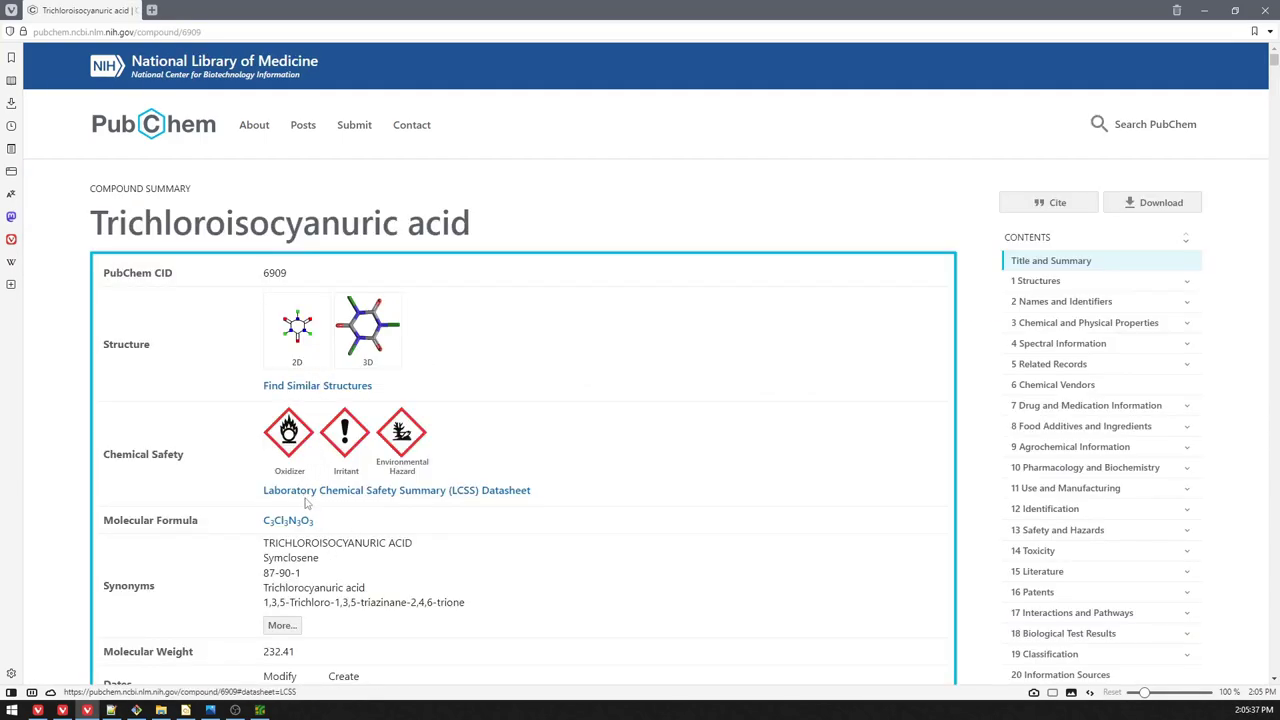
pyautogui.scroll(-8, 378, 567)
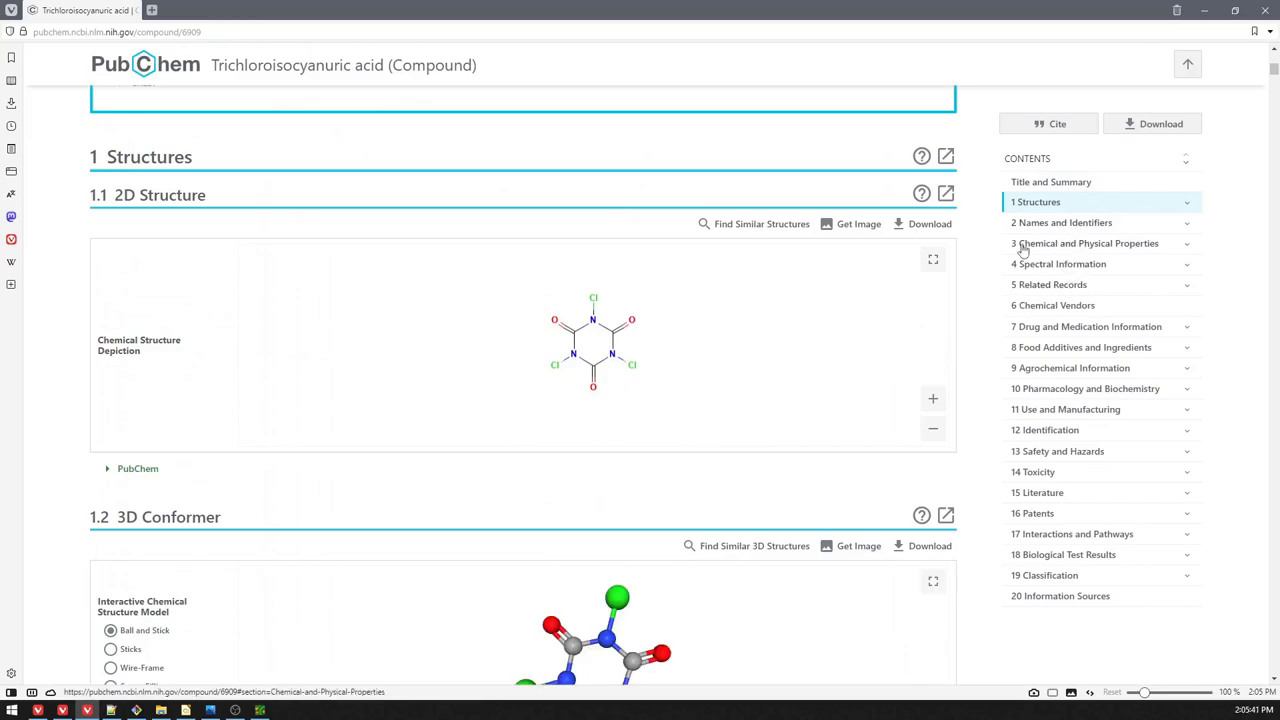
pyautogui.scroll(2, 593, 462)
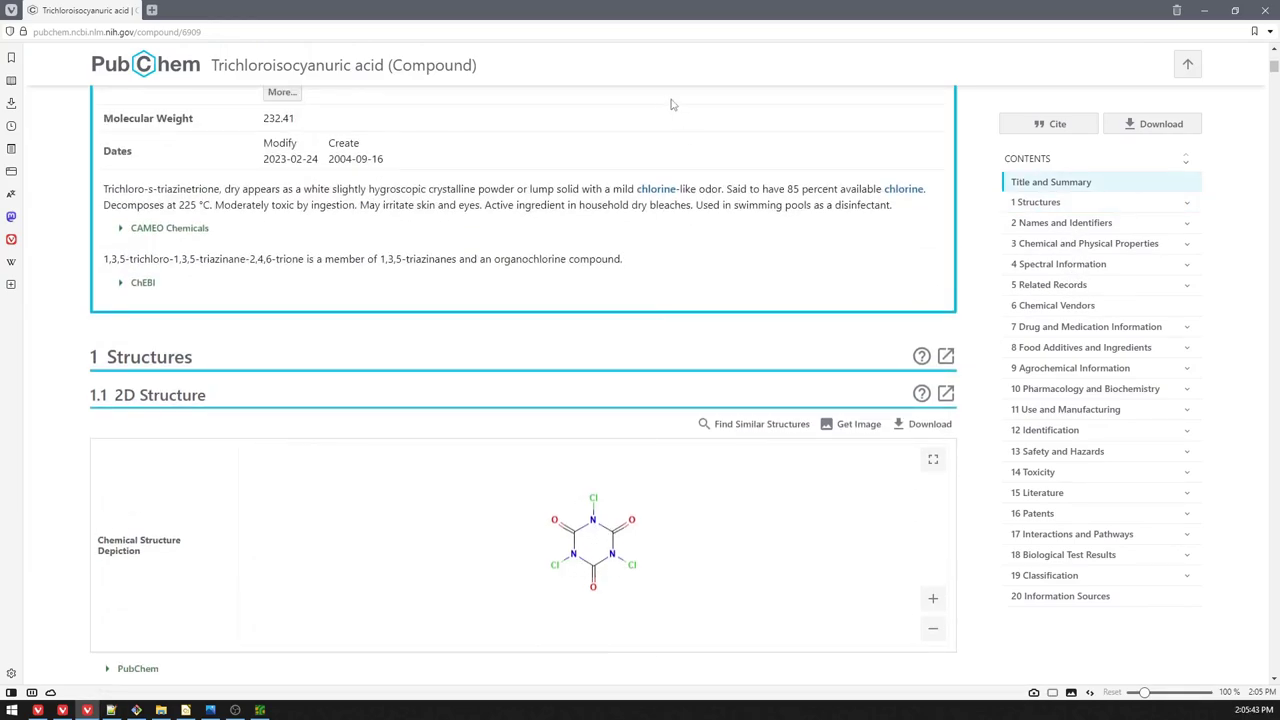
# Step: Glance at the labels document in Draw, then return and scroll down the compound page
pyautogui.hotkey('alt', 'Tab')
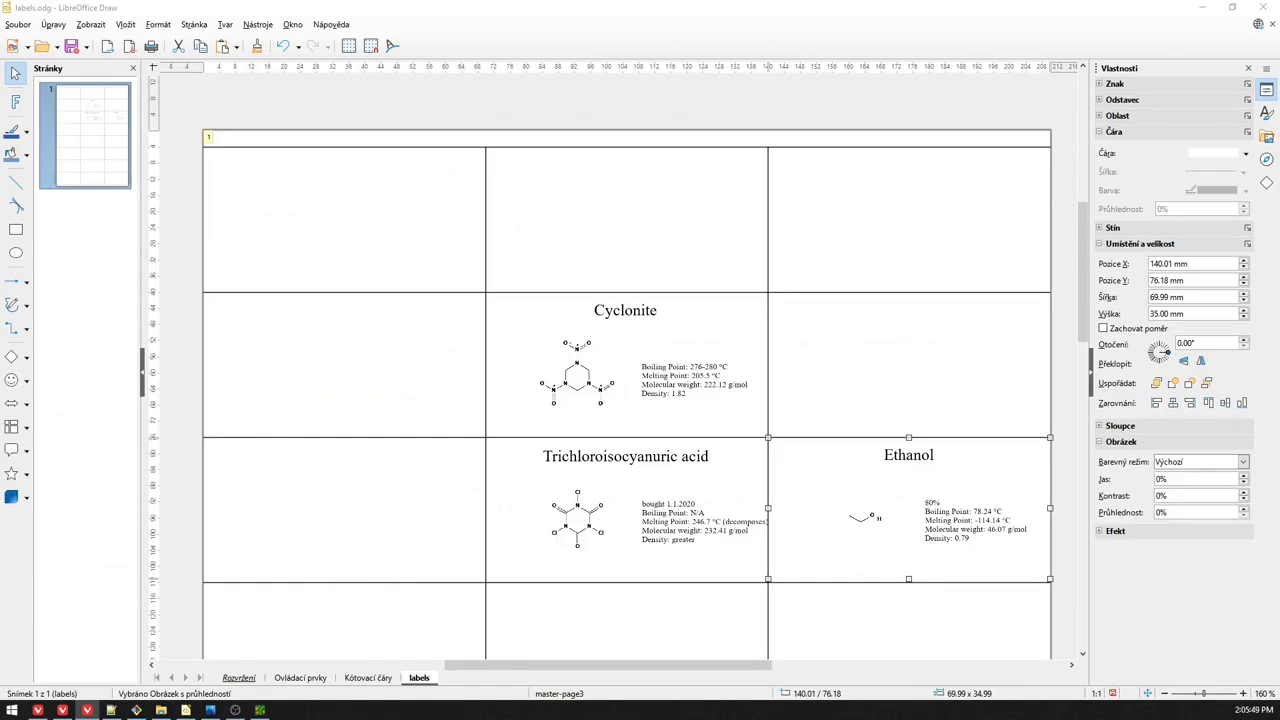
pyautogui.hotkey('alt', 'Tab')
pyautogui.scroll(-10, 380, 549)
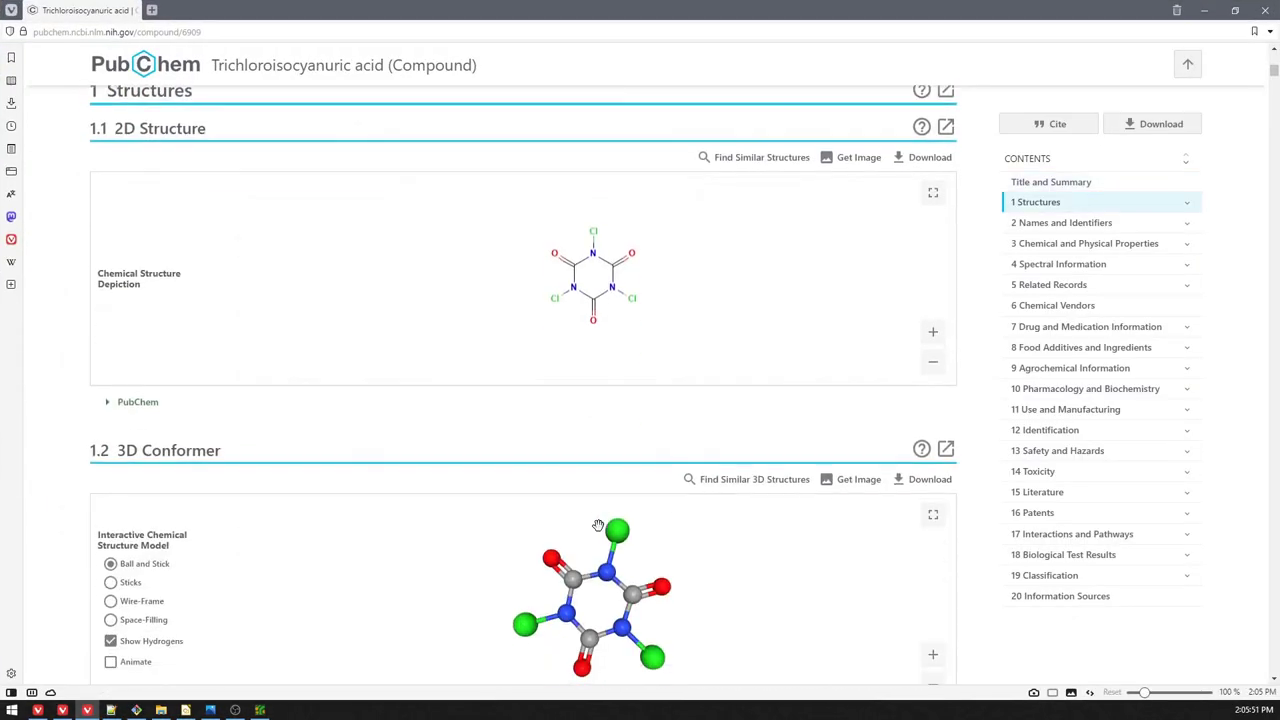
pyautogui.scroll(-3, 680, 495)
# Step: Jump to Chemical and Physical Properties and review the density entries, including 2.07 g/cm³ at 20 °C
pyautogui.click(1066, 250)
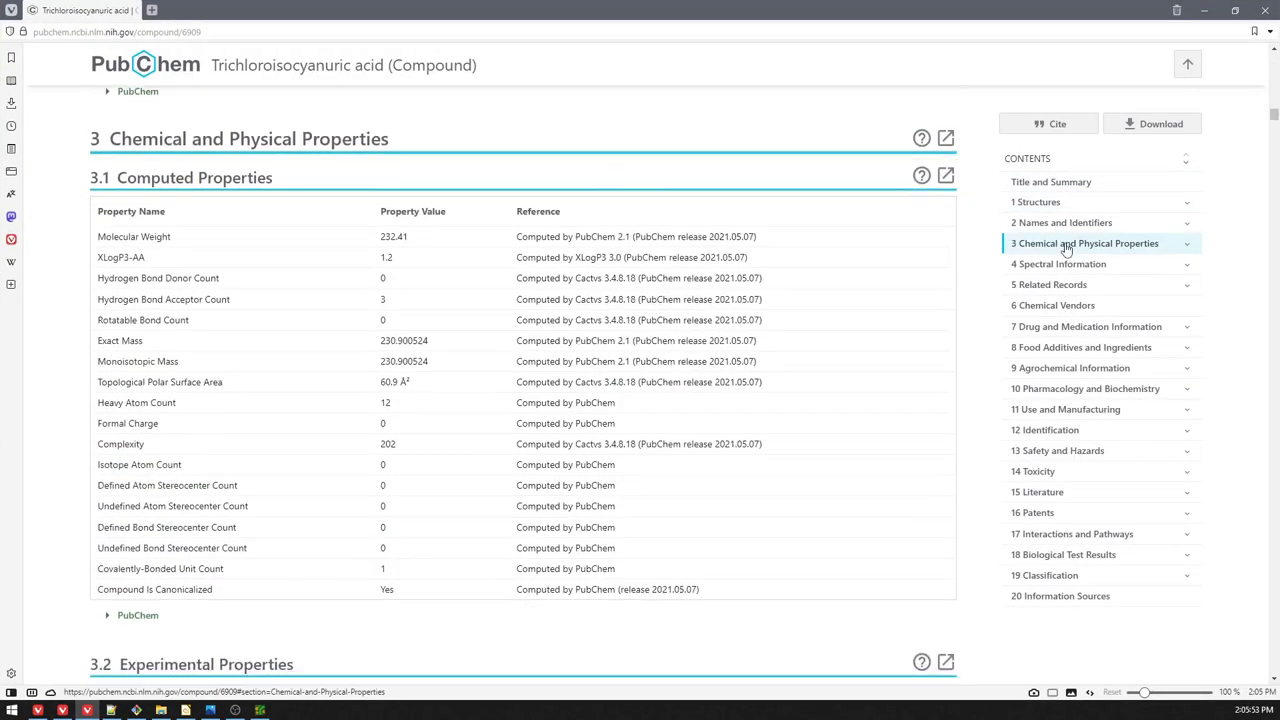
pyautogui.scroll(-3, 425, 380)
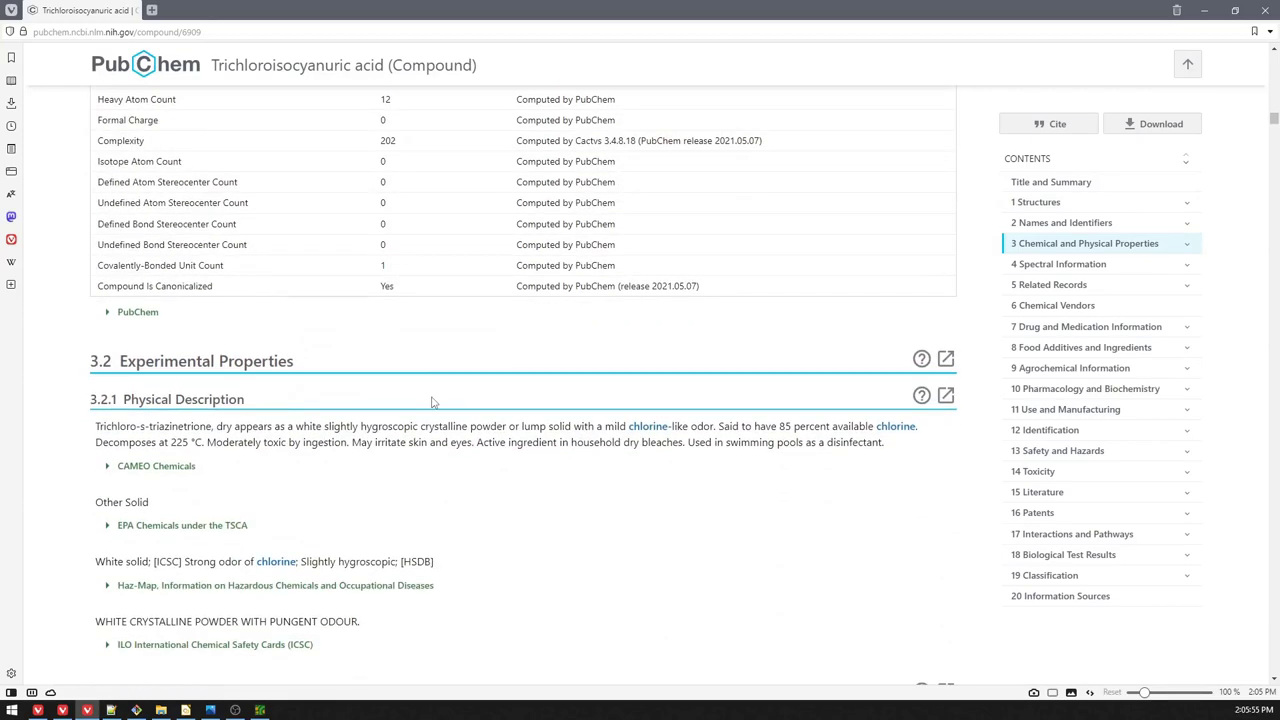
pyautogui.scroll(3, 341, 433)
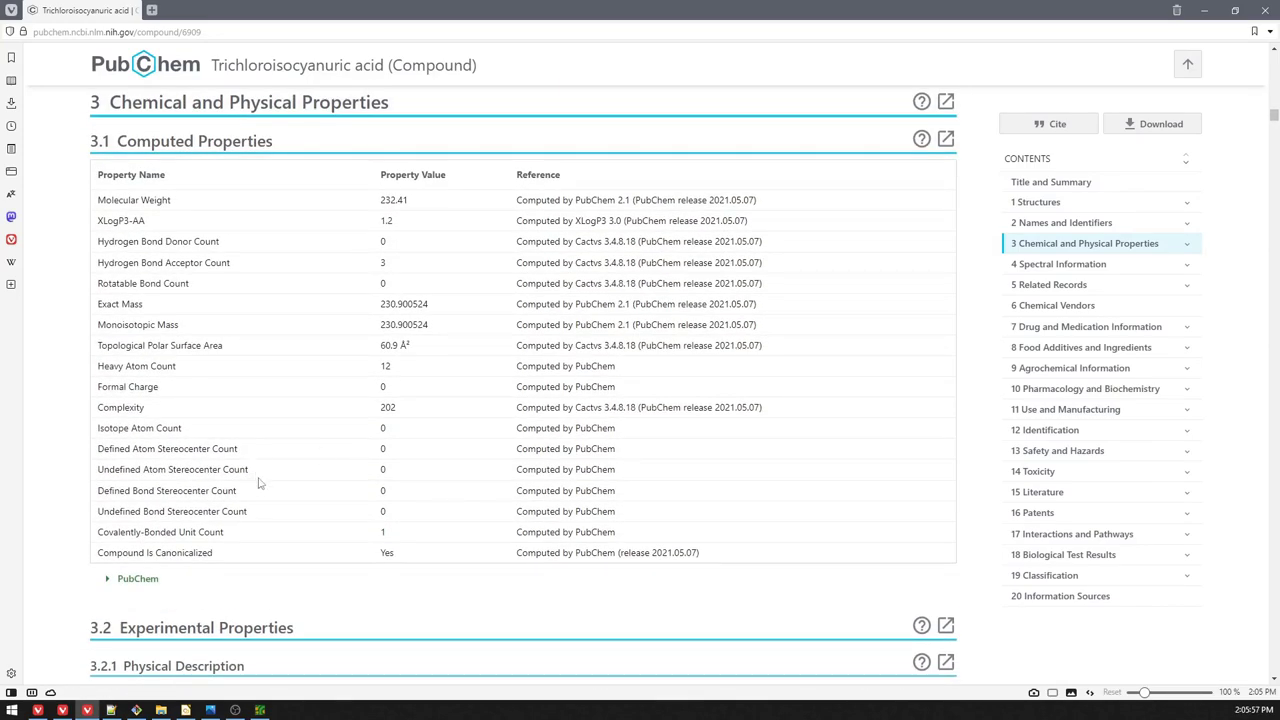
pyautogui.scroll(-15, 300, 409)
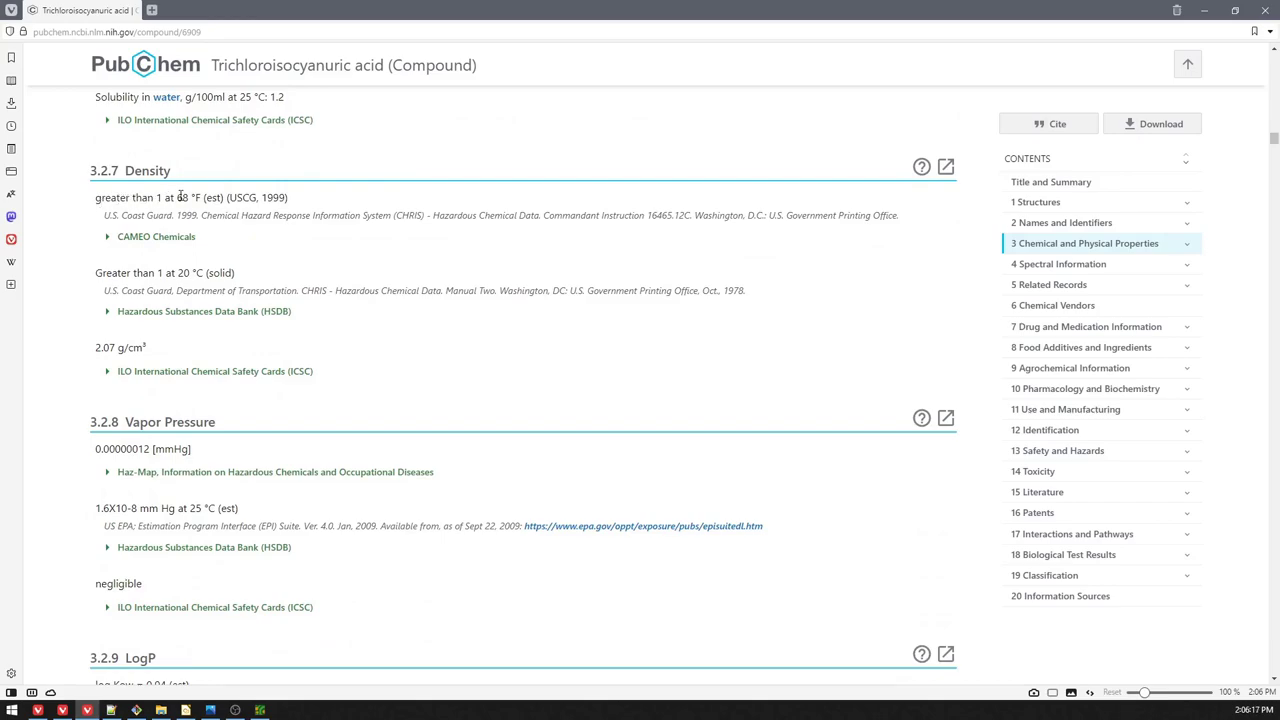
pyautogui.moveTo(256, 198); pyautogui.dragTo(110, 200)
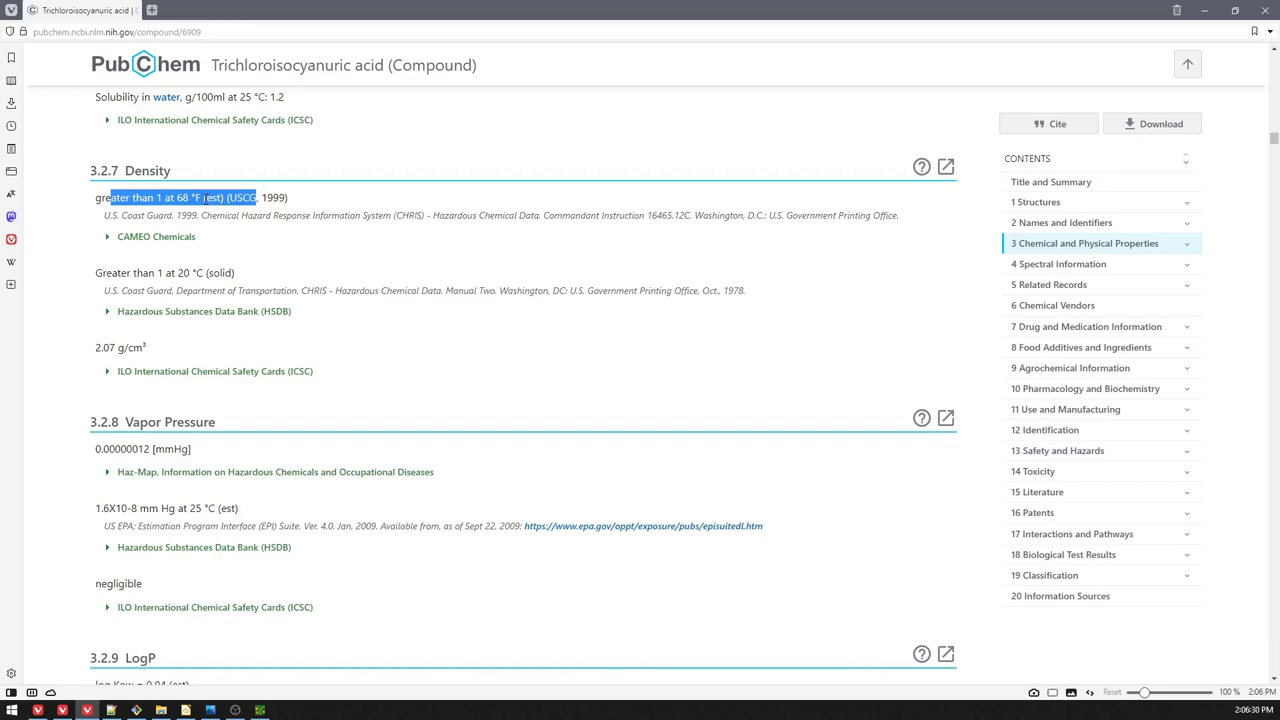
pyautogui.moveTo(118, 272); pyautogui.dragTo(242, 291)
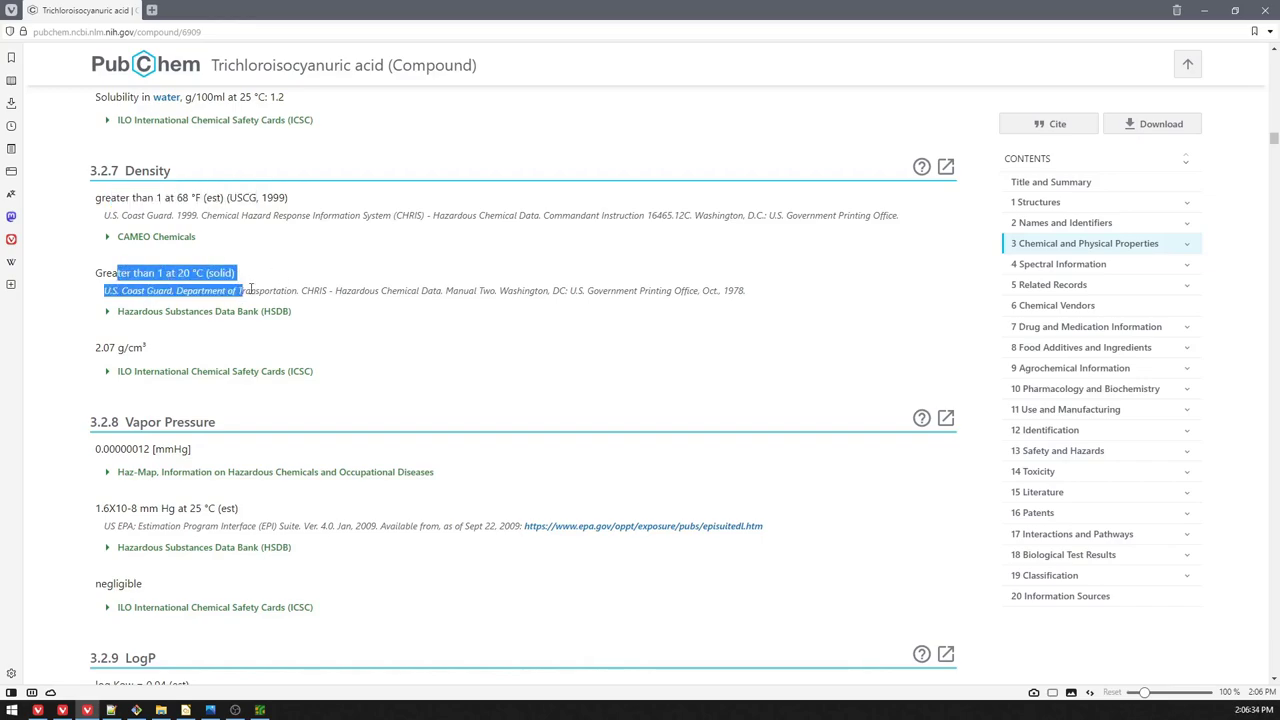
pyautogui.moveTo(96, 347); pyautogui.dragTo(185, 351)
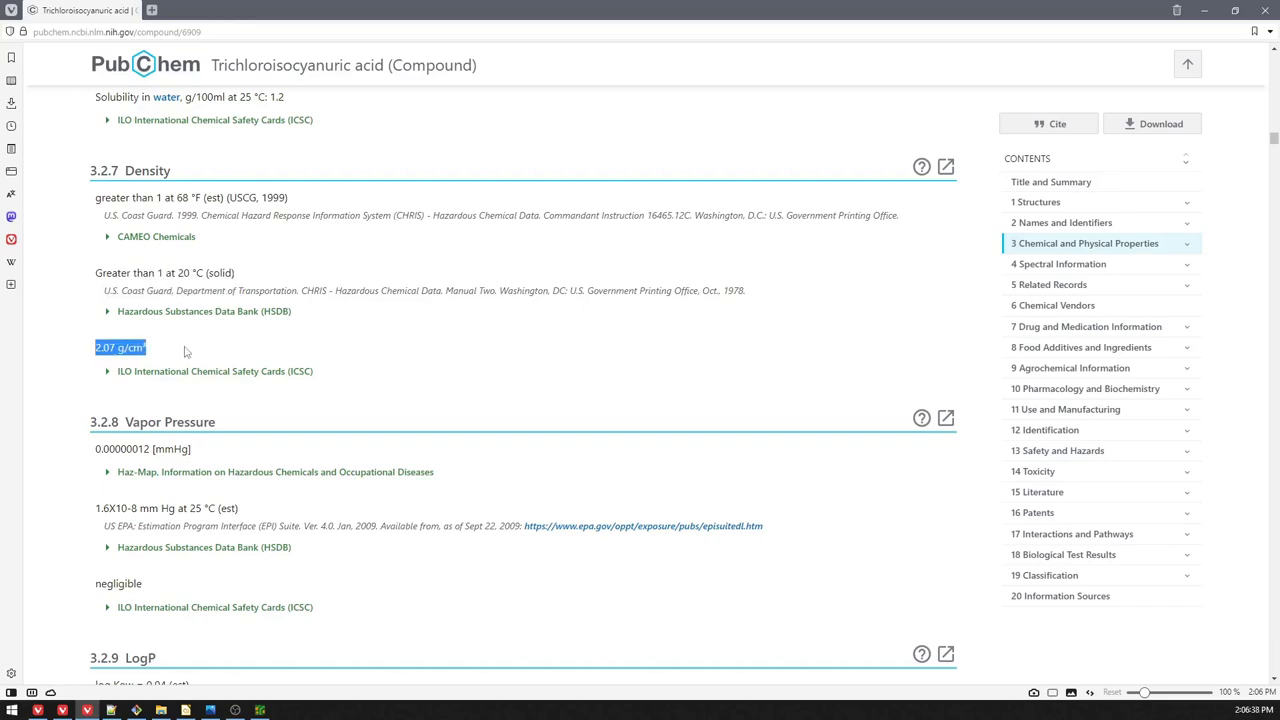
pyautogui.click(161, 355)
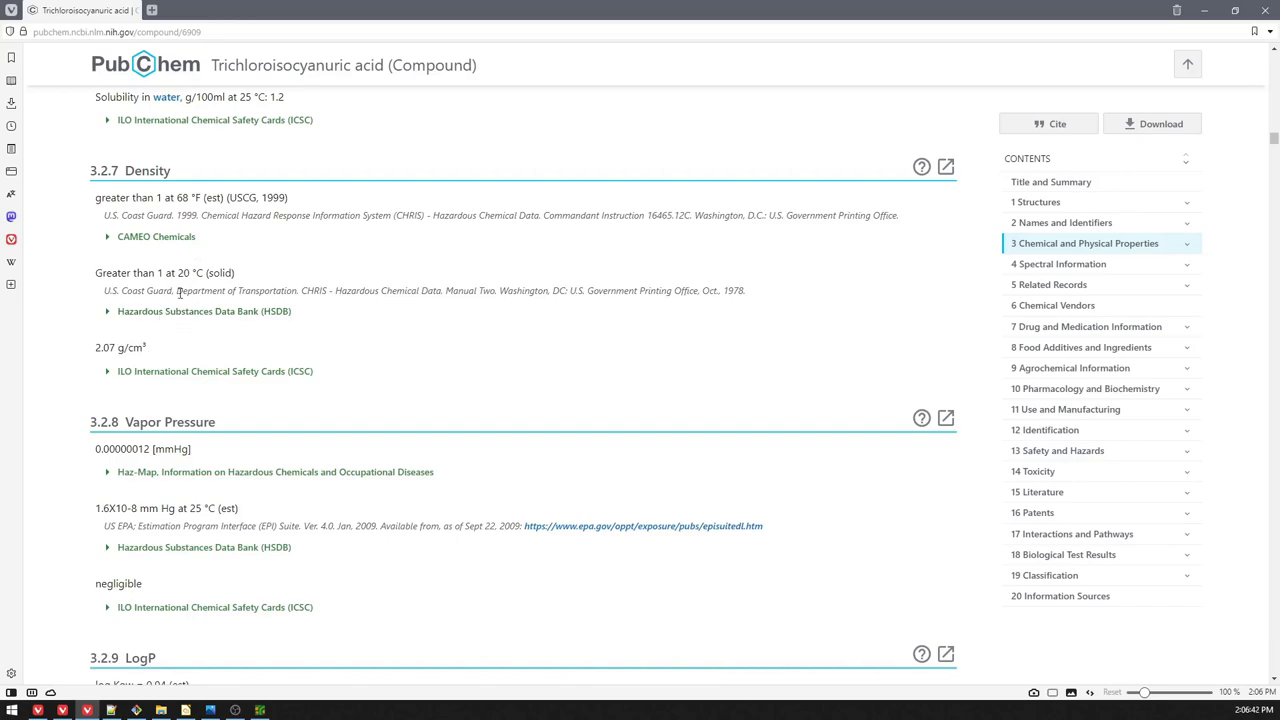
# Step: Scroll to the melting point data, then return to the labels sheet in Draw
pyautogui.scroll(-1, 331, 339)
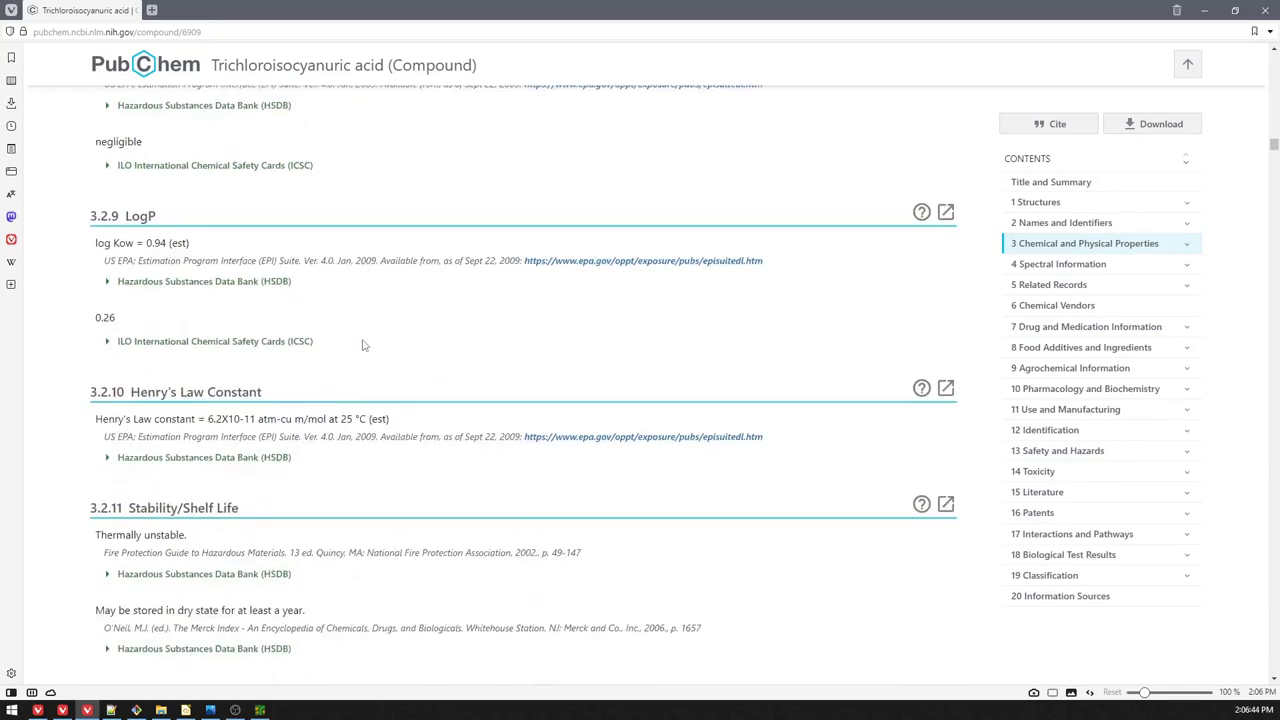
pyautogui.scroll(-1, 364, 345)
pyautogui.scroll(-3, 440, 355)
pyautogui.scroll(10, 405, 340)
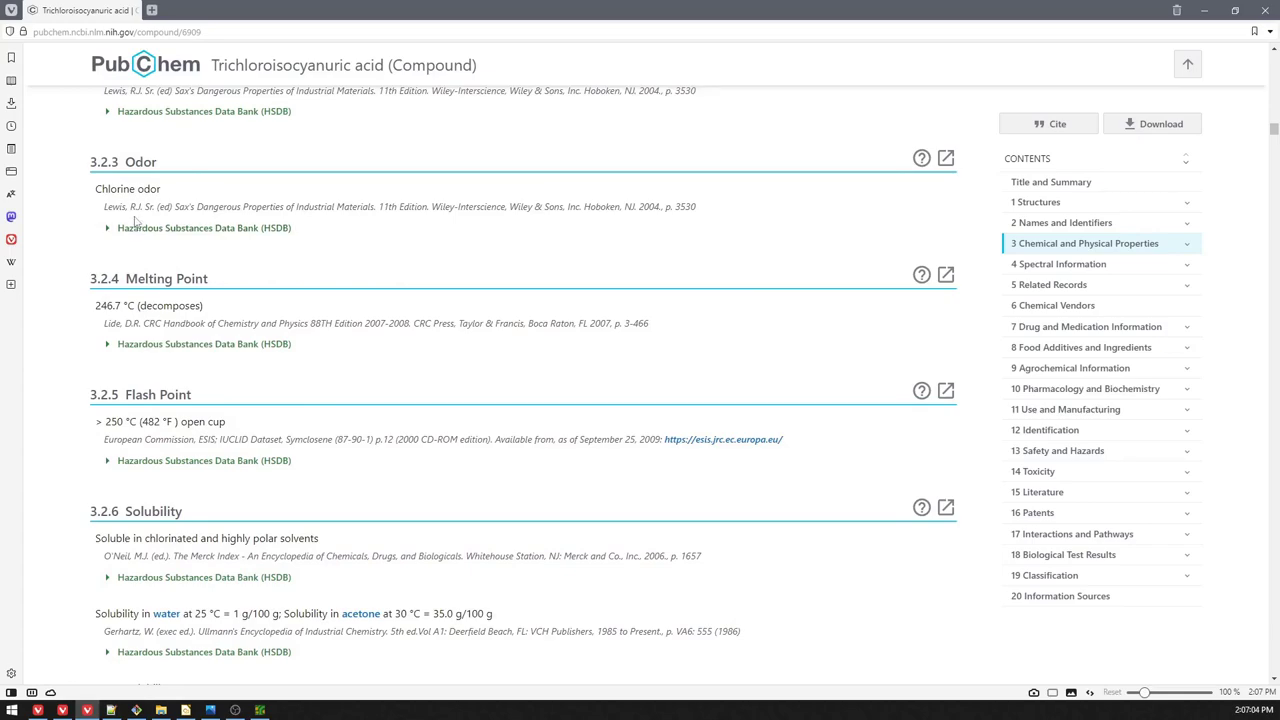
pyautogui.hotkey('alt', 'Tab')
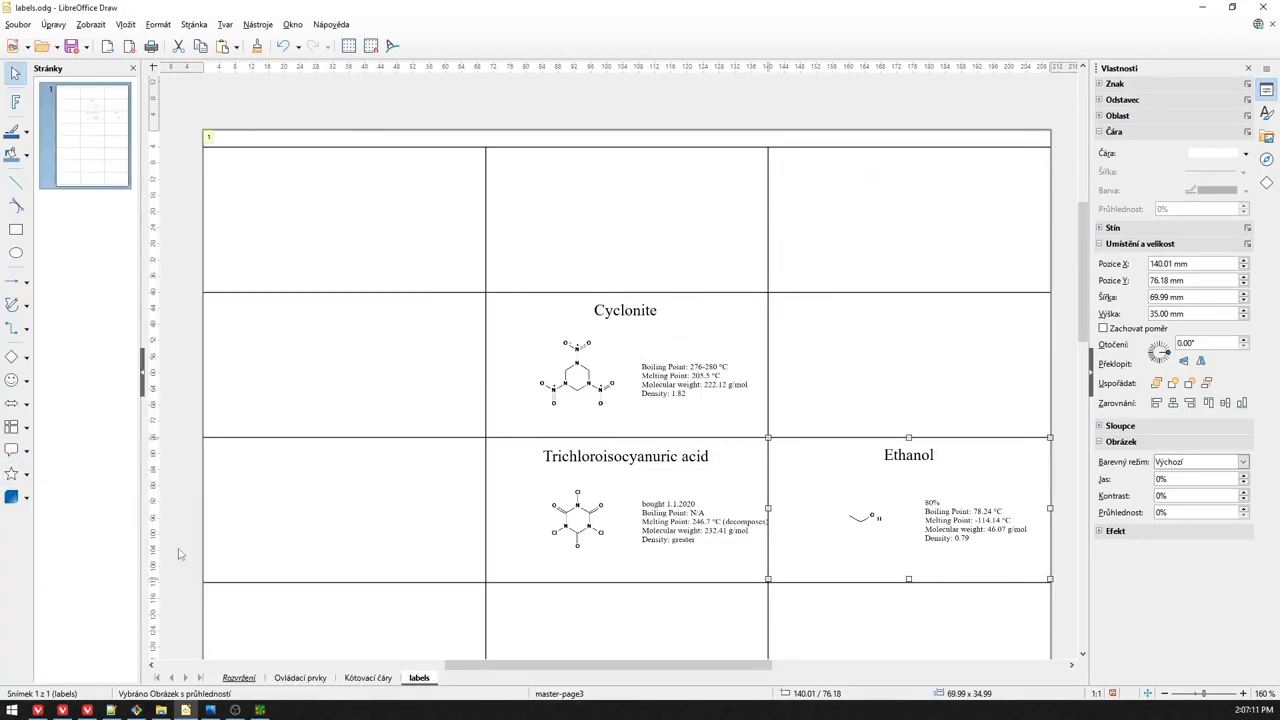
# Step: Open the labels project folder, maximize its window, then close it
pyautogui.click(160, 710)
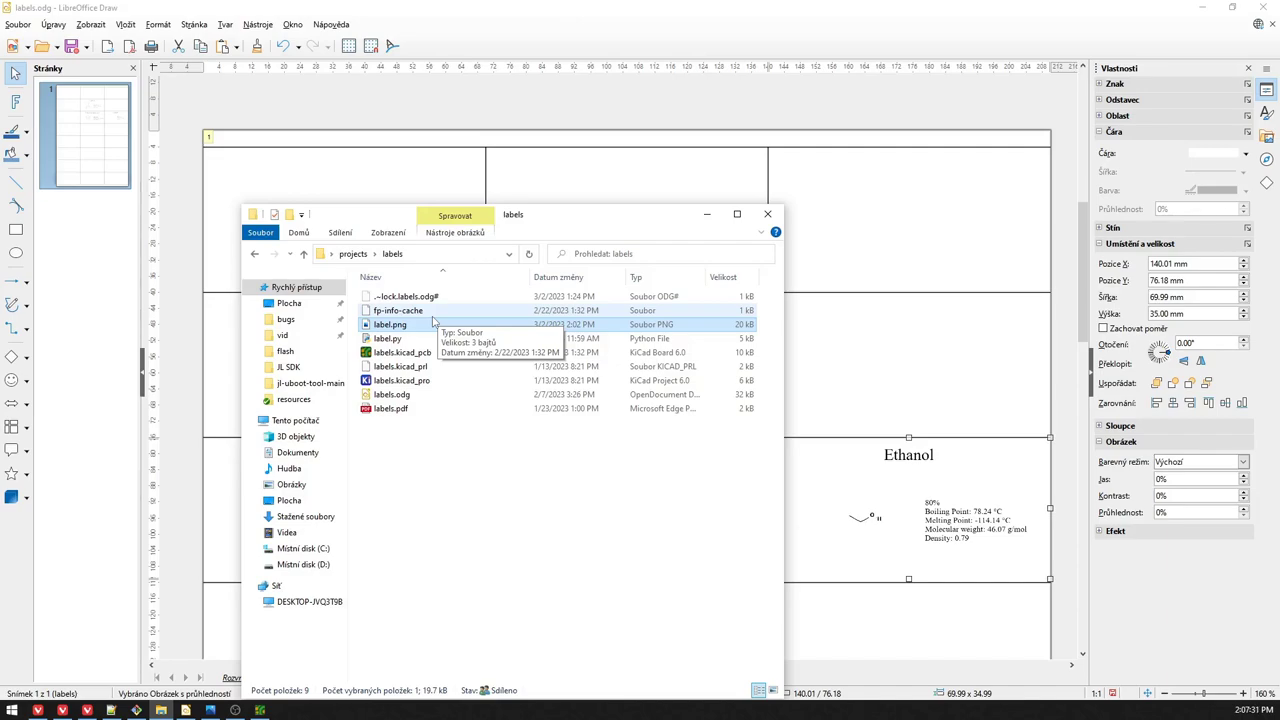
pyautogui.click(724, 216)
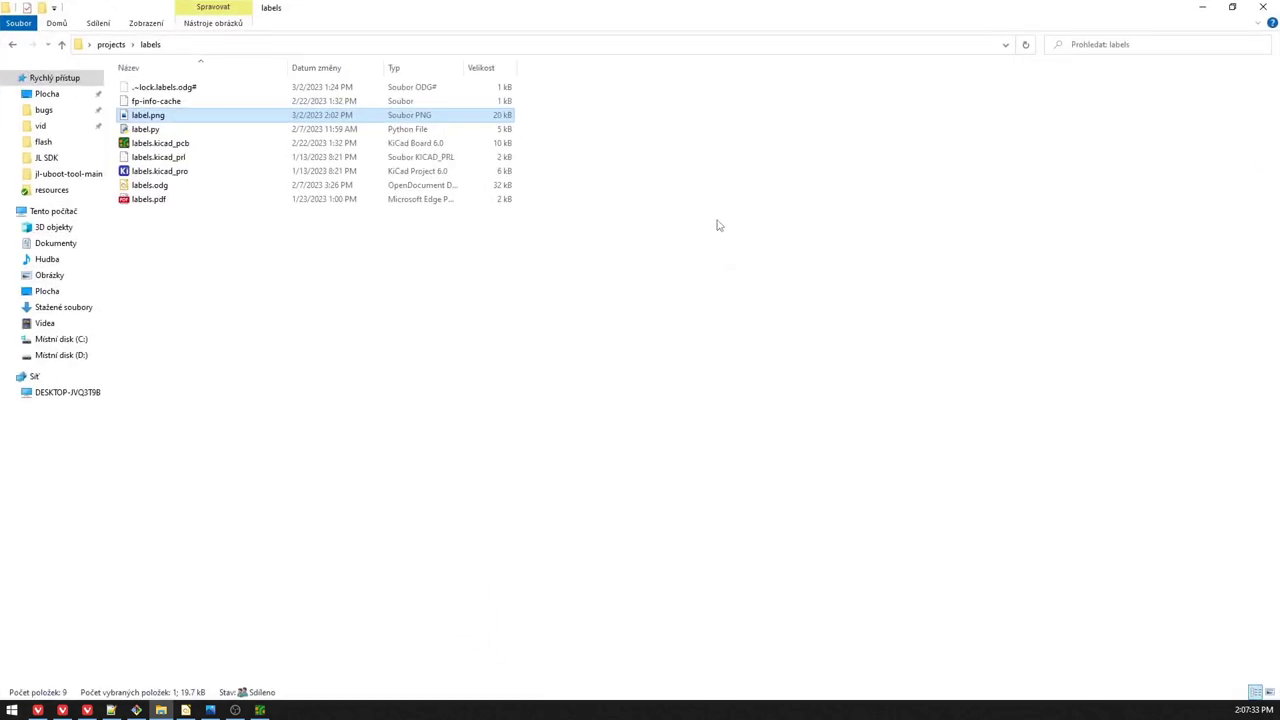
pyautogui.click(1260, 7)
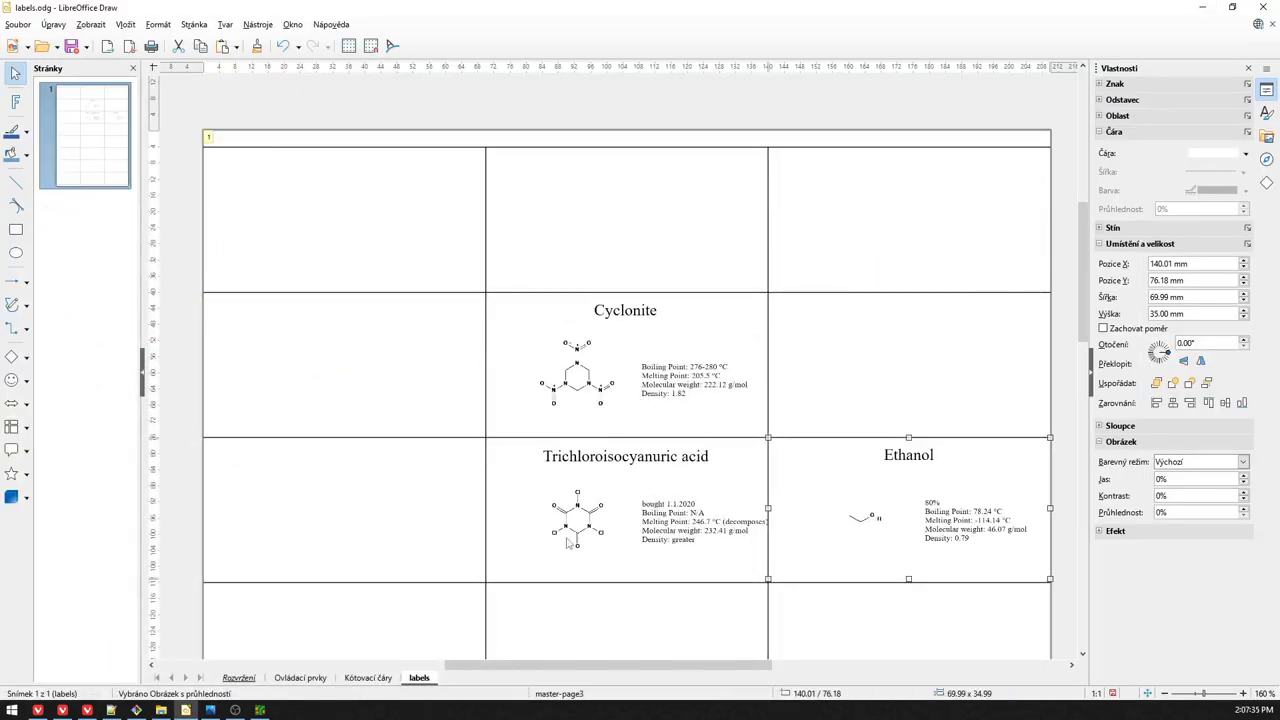